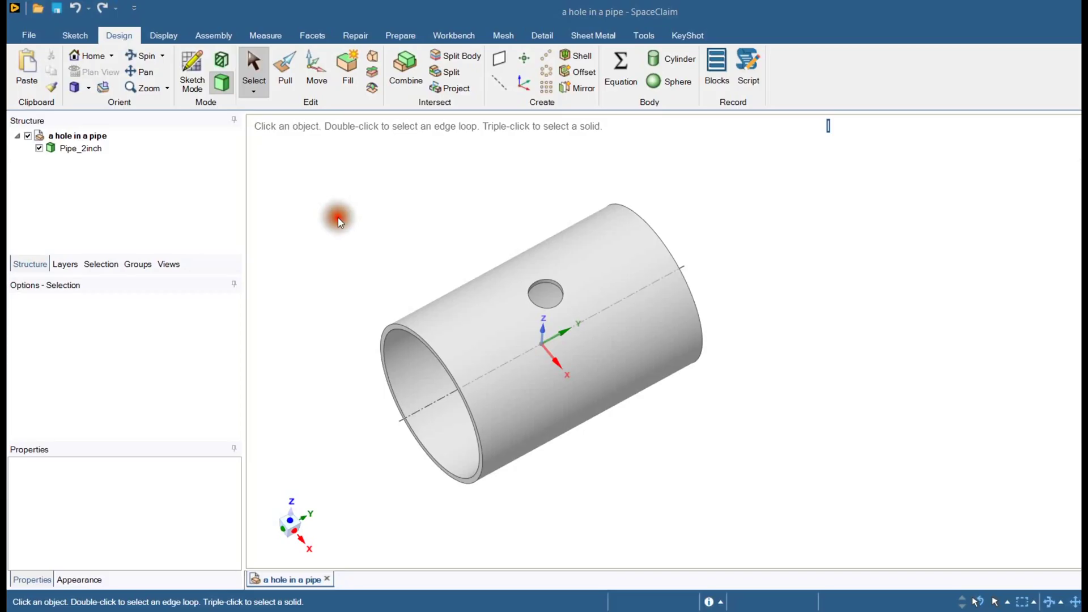
Measure the diameter of the hole through the pipe wall by its inner cylindrical face.
middle_drag(345, 208, 385, 195)
scroll(527, 261, up, 4)
middle_drag(536, 264, 522, 266)
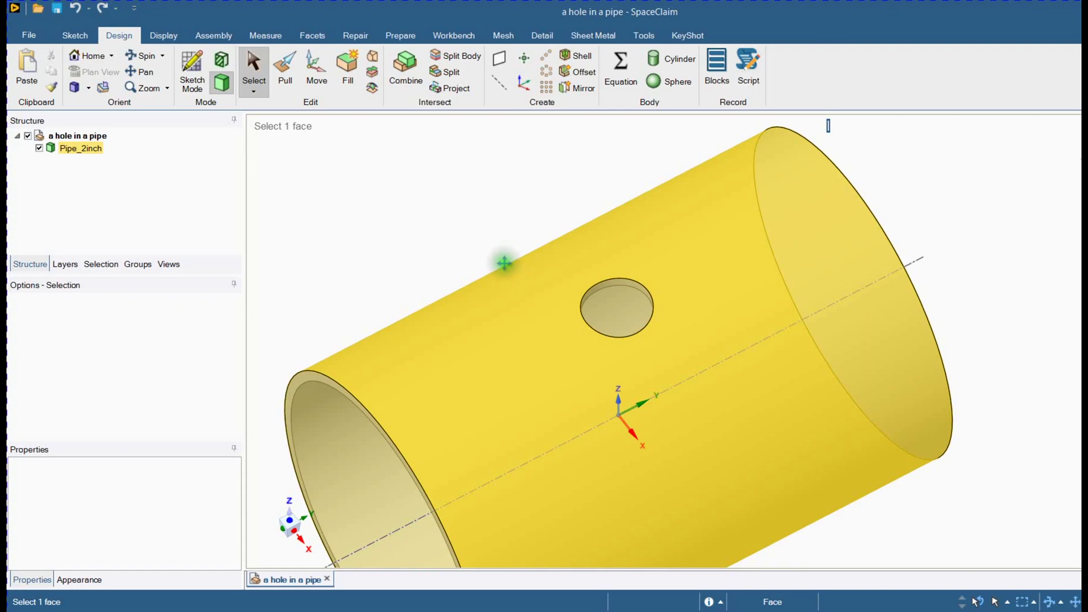
scroll(607, 274, up, 4)
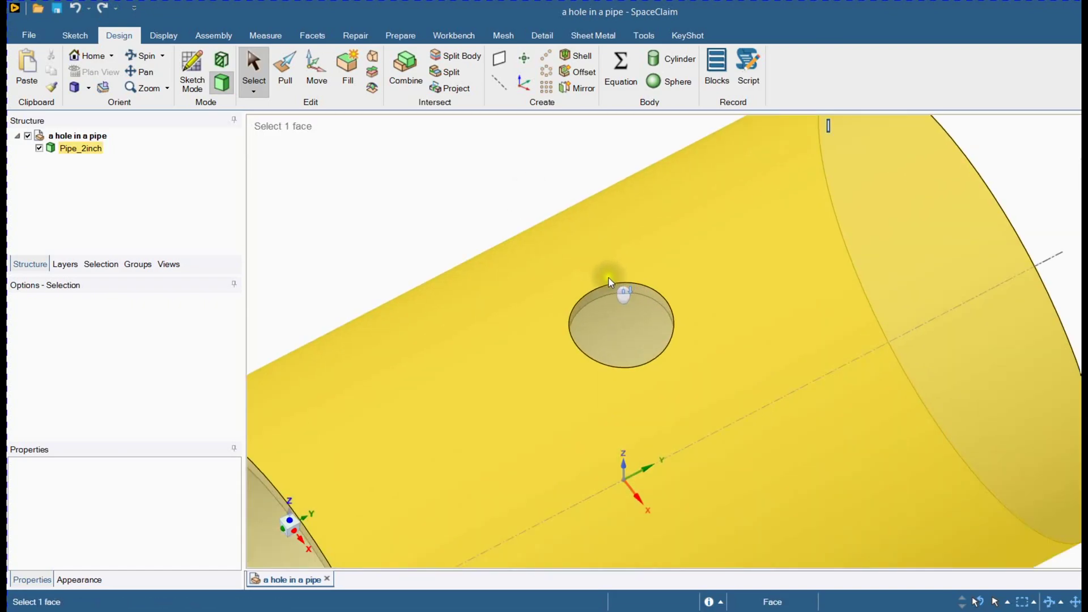
click(605, 307)
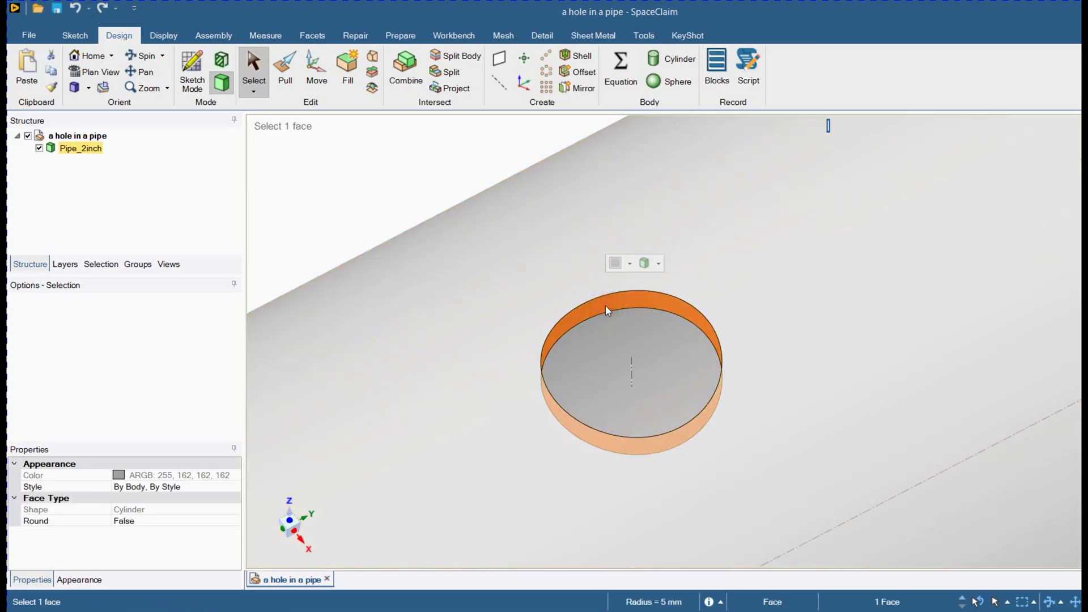
click(265, 35)
click(108, 68)
scroll(564, 255, down, 3)
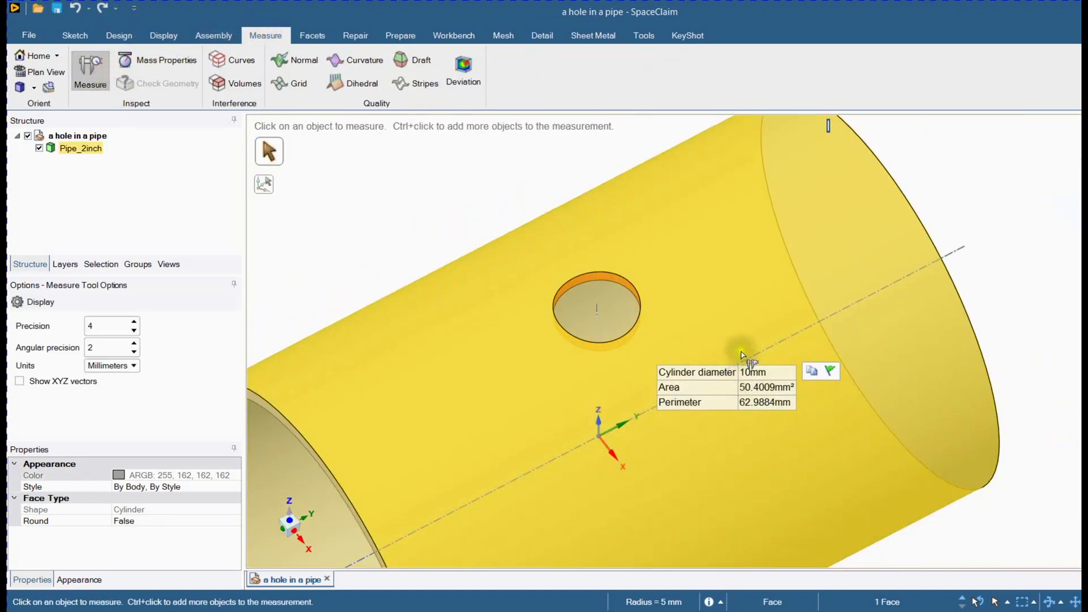
Measure the outer diameter of the pipe by its outer cylindrical face.
scroll(741, 356, down, 2)
middle_drag(740, 351, 767, 238)
scroll(767, 239, down, 1)
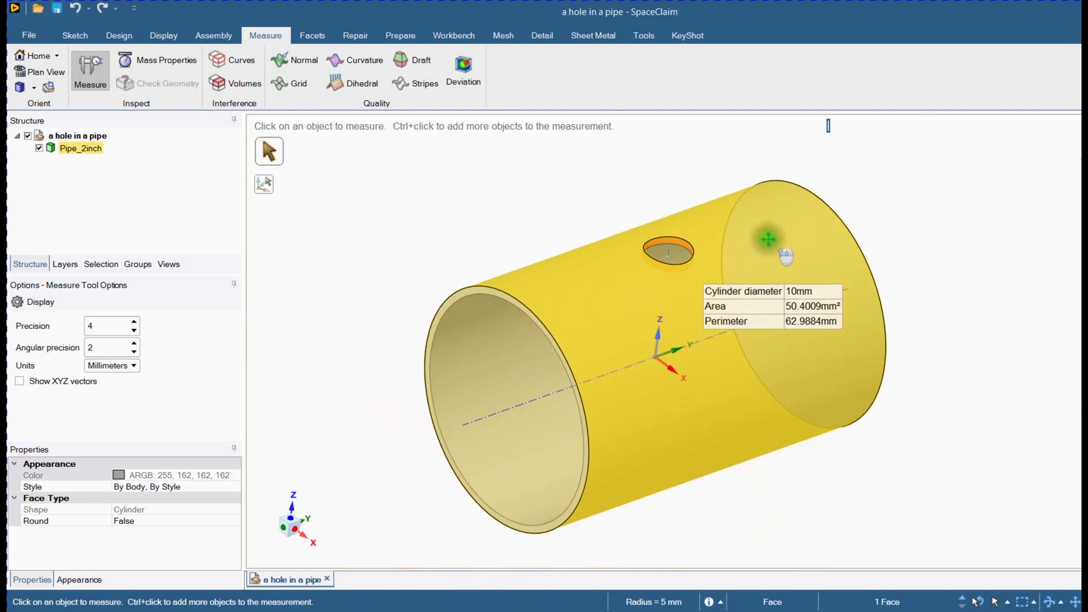
click(573, 283)
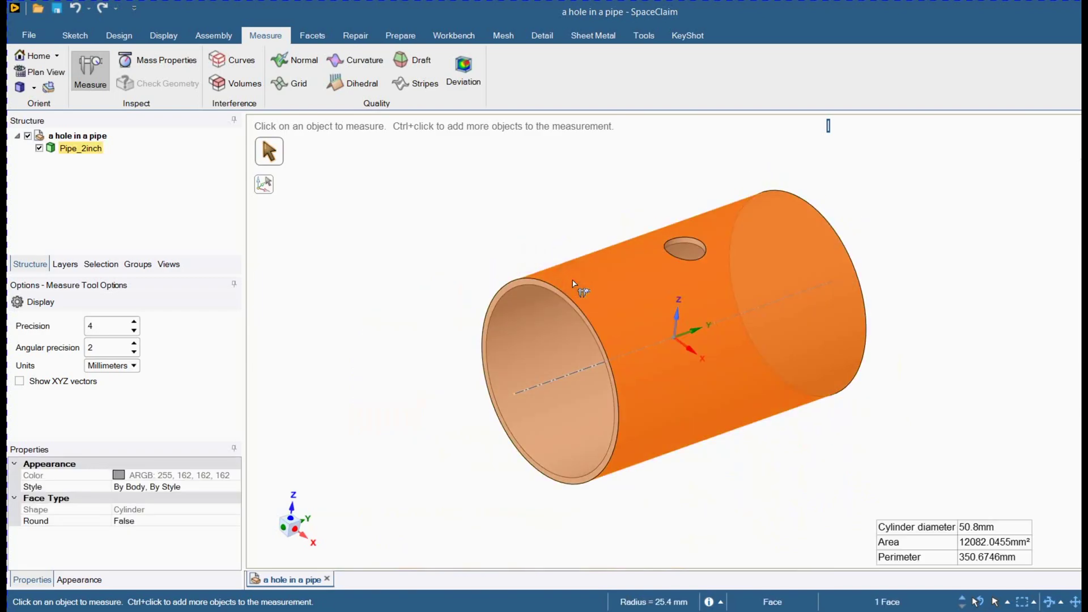
mouse_move(975, 536)
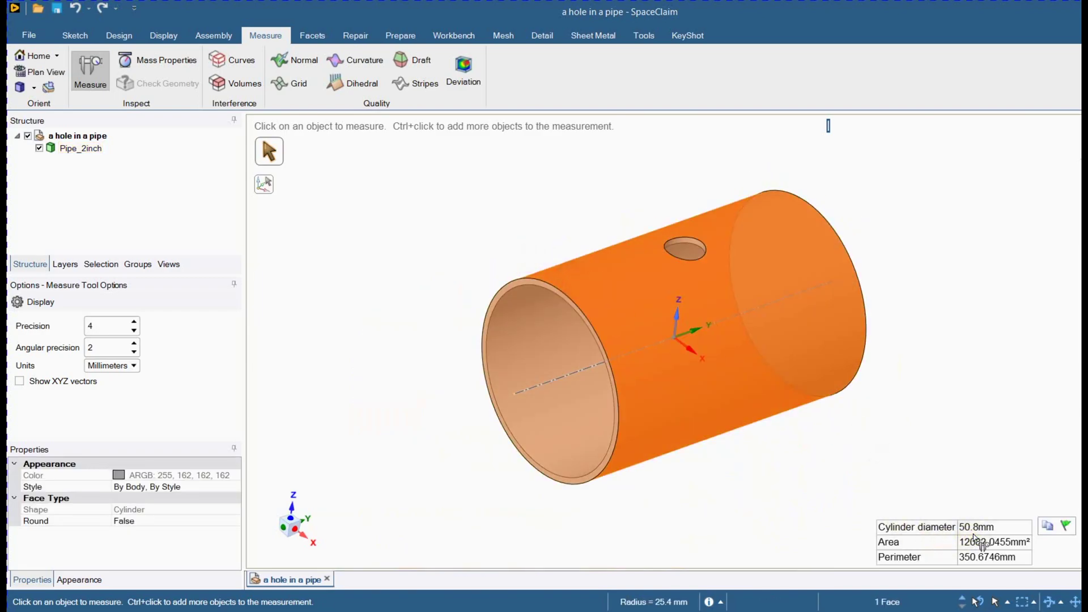
Measure the pipe's wall thickness between its inner and outer cylindrical faces, and clear the selection.
click(417, 333)
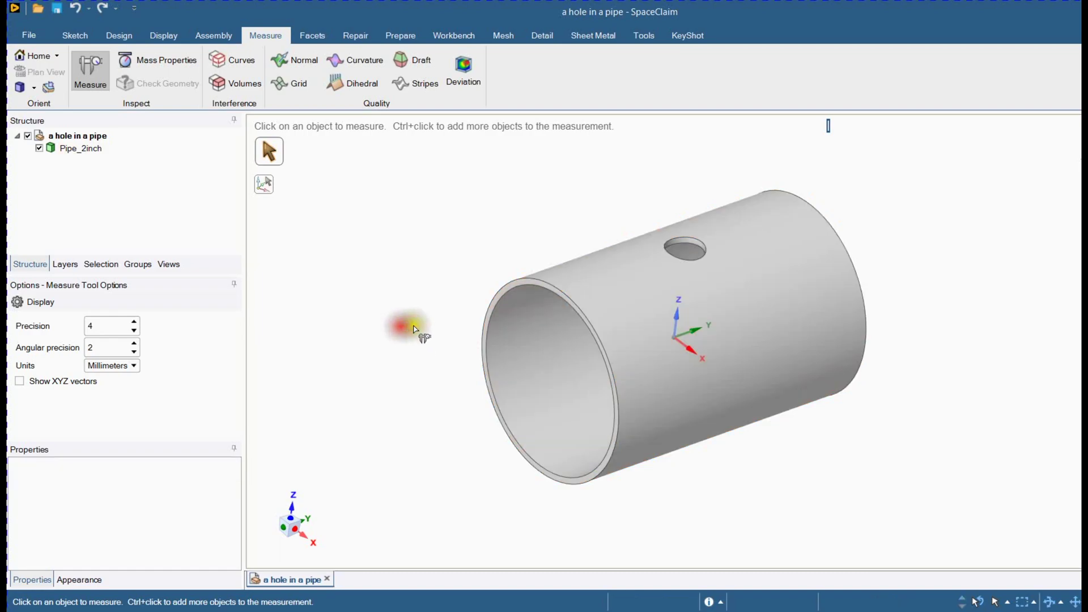
click(530, 322)
ctrl+click(627, 309)
middle_drag(626, 309, 567, 325)
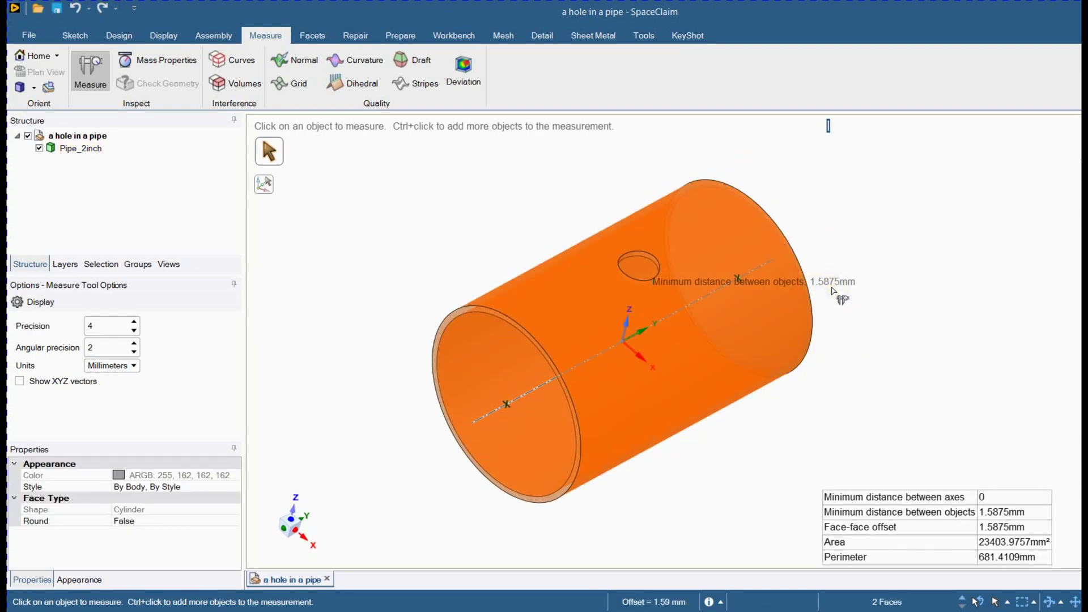
click(443, 245)
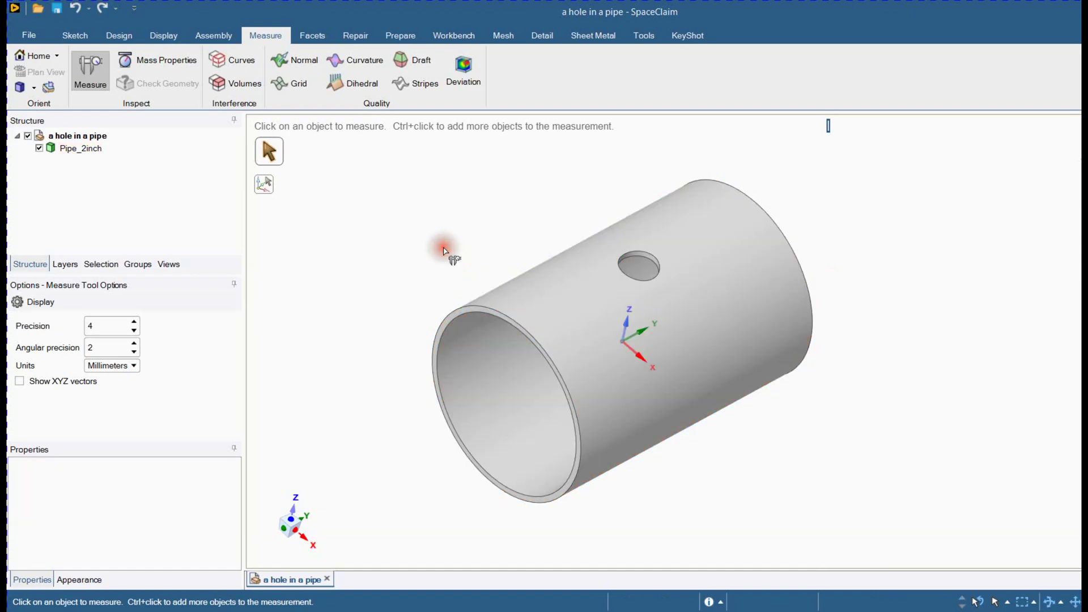
Create three datum planes from the coordinate system at the pipe's origin.
click(119, 36)
shift+middle_drag(379, 195, 335, 223)
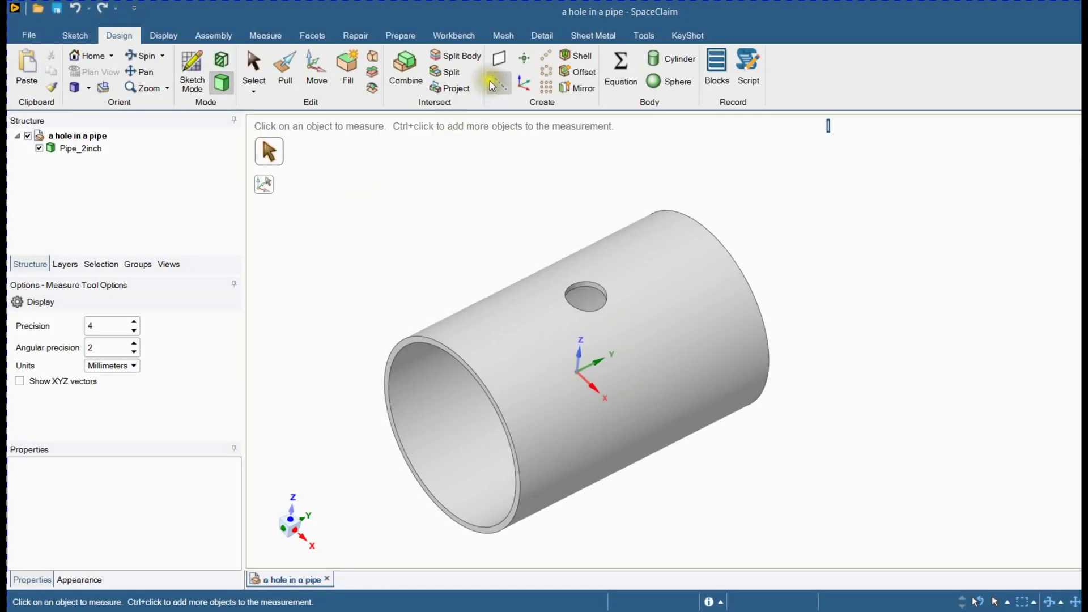
click(497, 63)
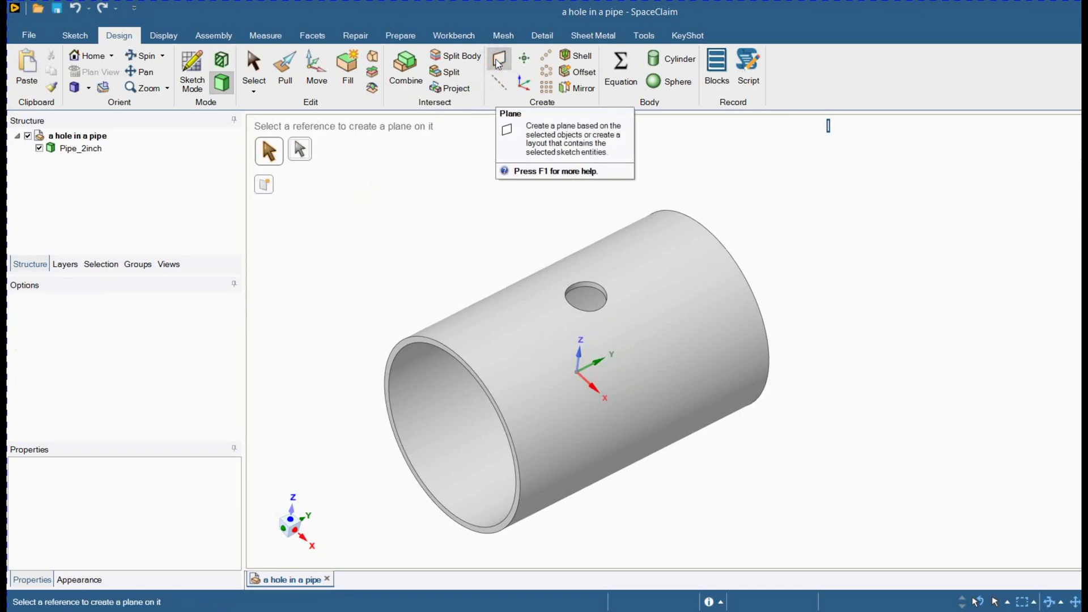
click(578, 371)
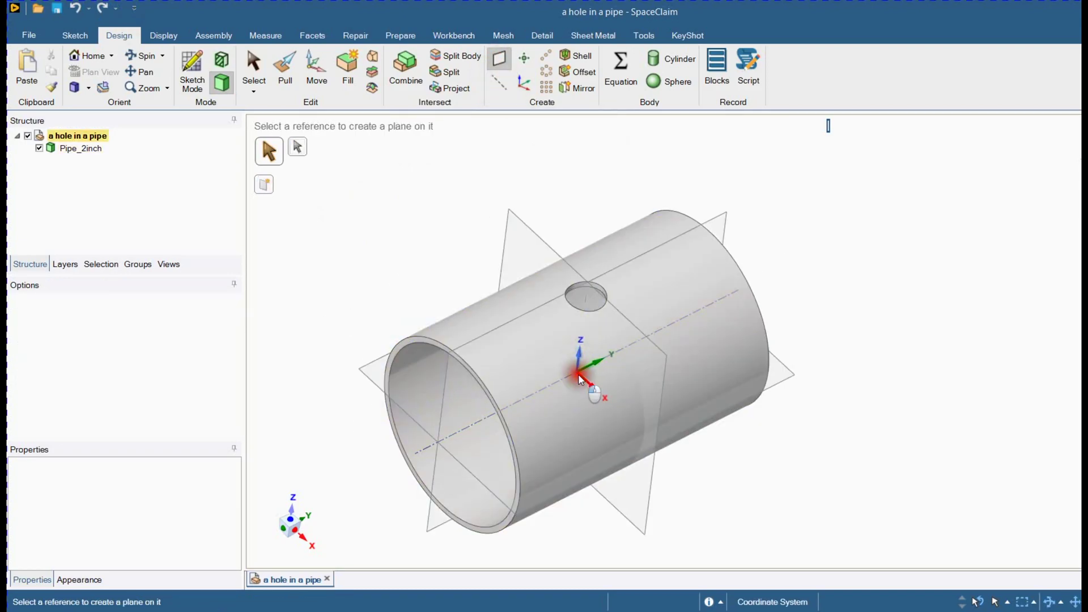
Move the datum plane perpendicular to the pipe's axis 10 mm in the positive Y direction.
middle_drag(416, 256, 423, 226)
click(316, 69)
click(489, 213)
click(490, 213)
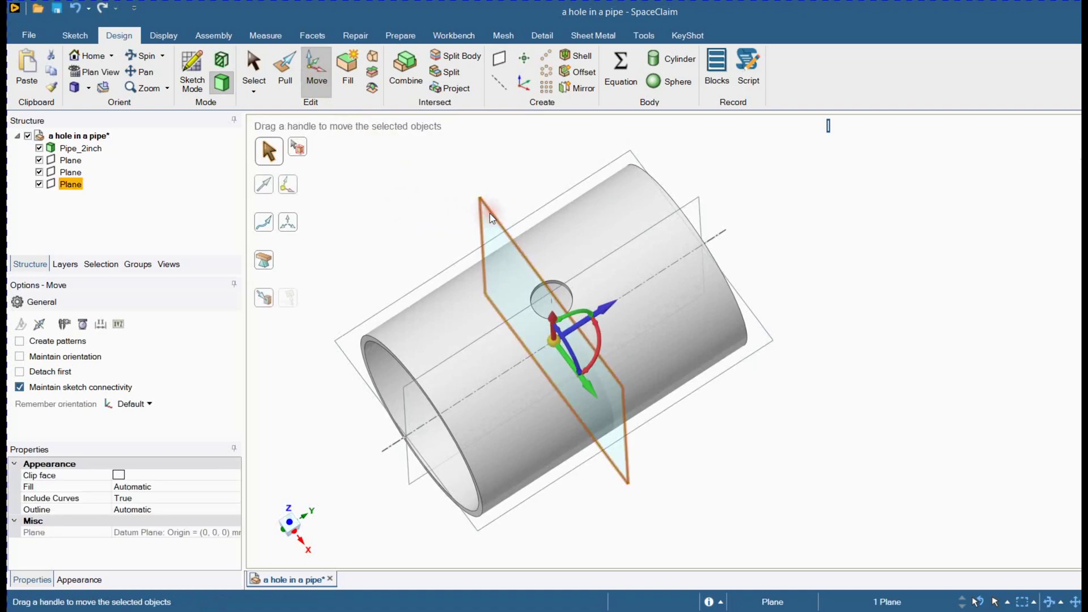
drag(611, 310, 645, 286)
click(290, 522)
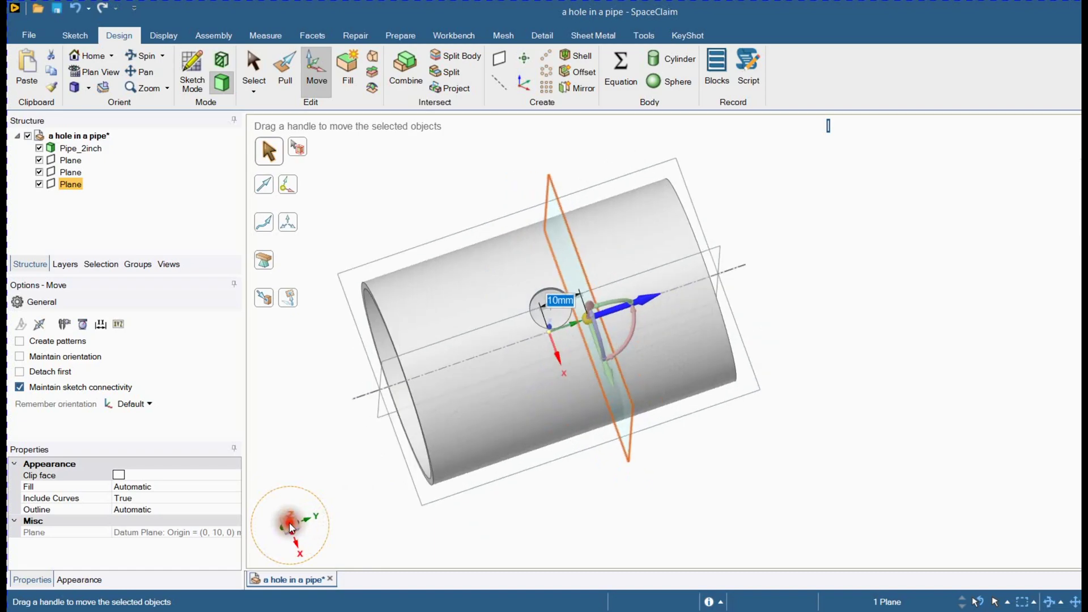
click(619, 505)
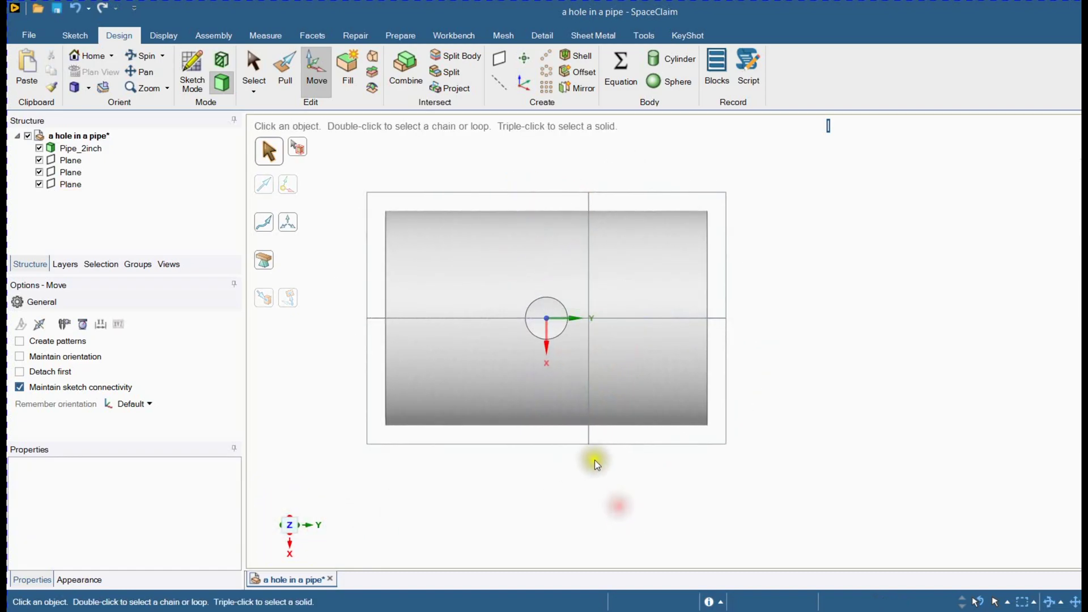
Duplicate the offset cross-section plane and move the copy 20 mm in the negative Y direction, to the other side of the hole.
click(589, 440)
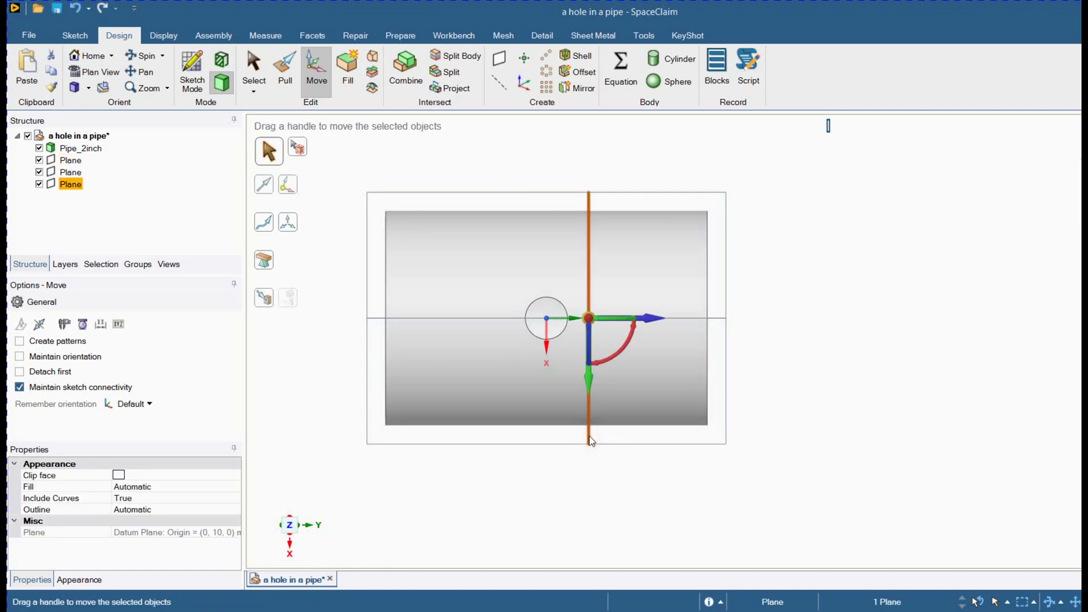
key(ctrl+c)
key(ctrl+v)
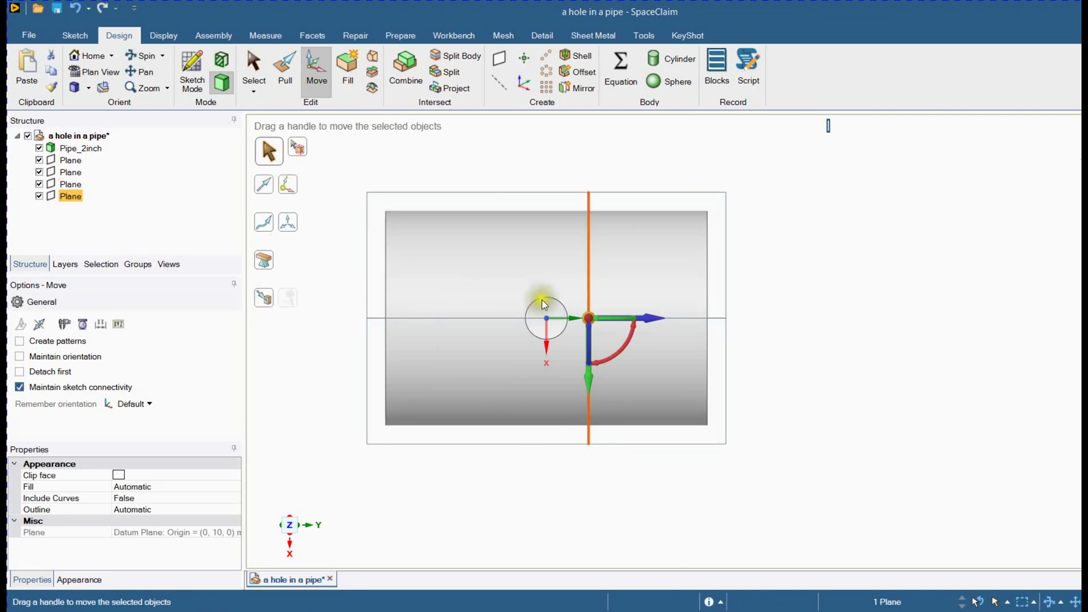
click(659, 320)
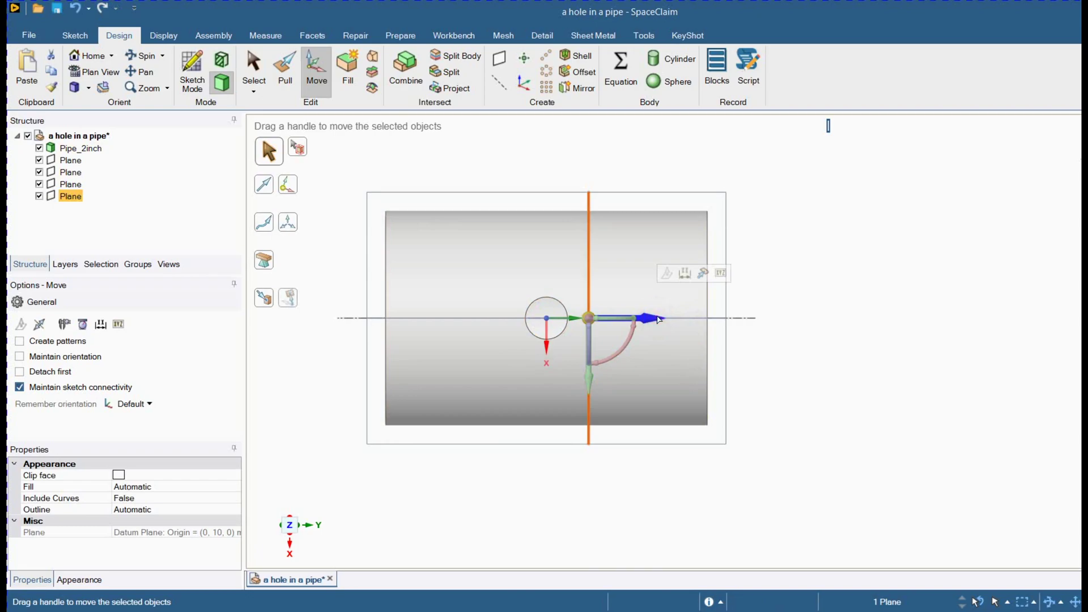
drag(659, 320, 575, 319)
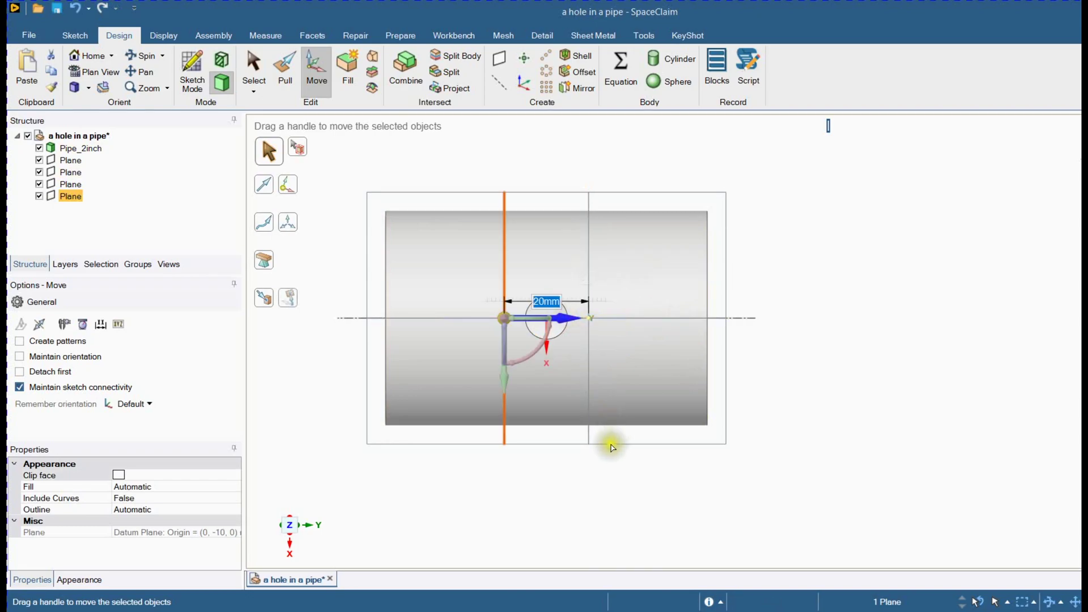
click(593, 492)
Rotate the vertical lengthwise datum plane 25° about the pipe's axis.
key(h)
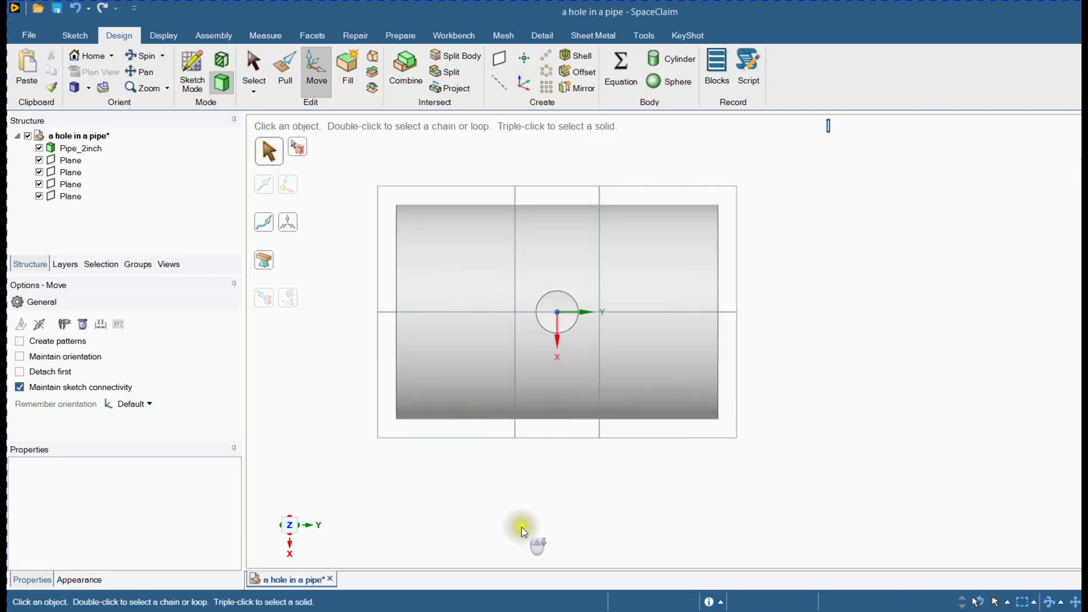
middle_drag(669, 350, 679, 505)
click(501, 382)
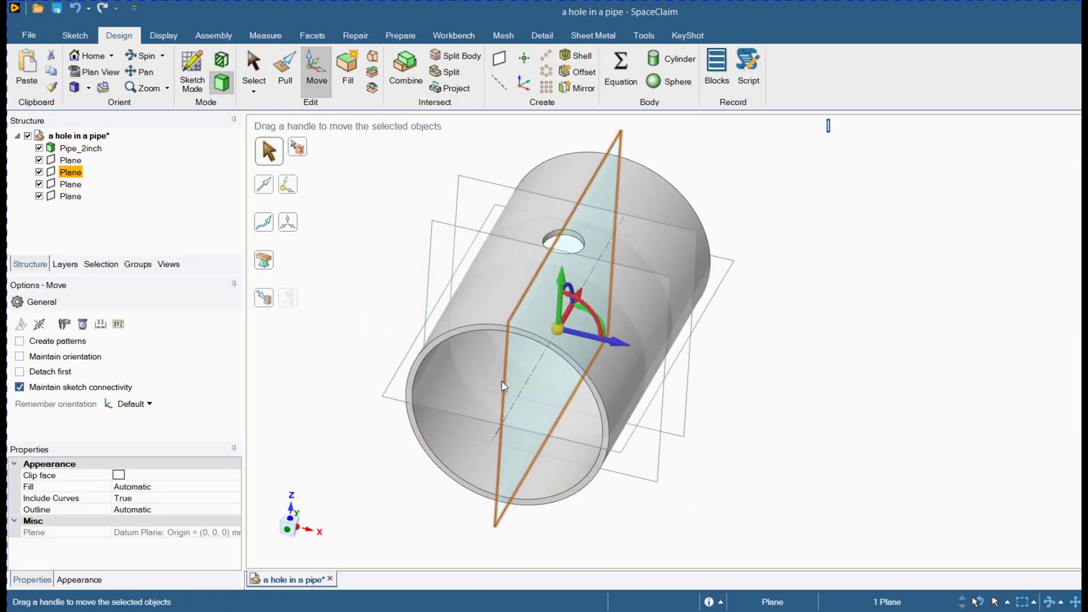
drag(582, 301, 596, 312)
scroll(564, 212, up, 3)
middle_drag(564, 211, 587, 178)
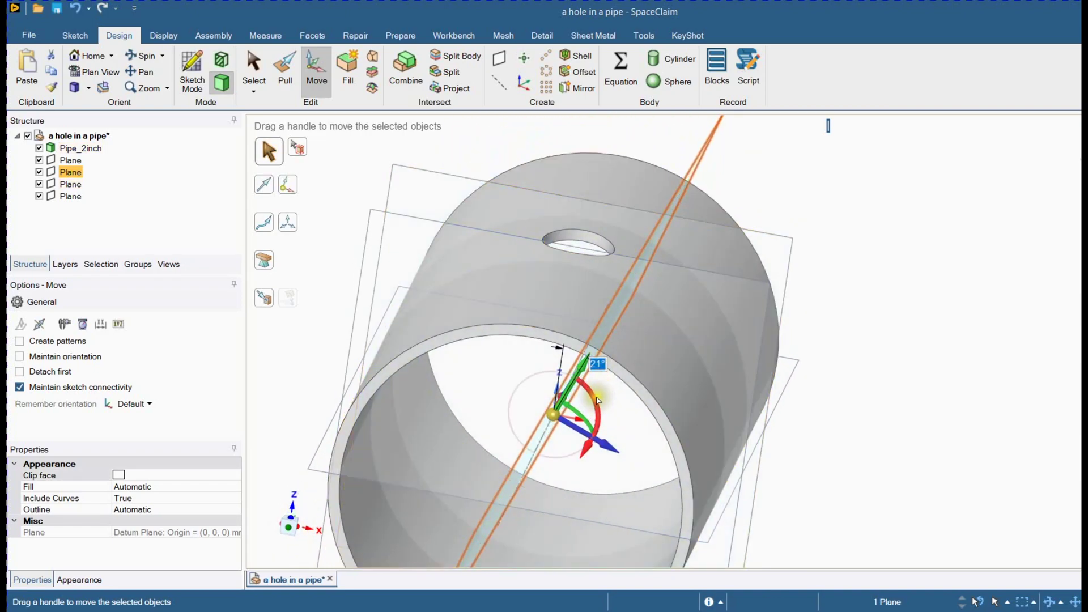
text(25)
key(Return)
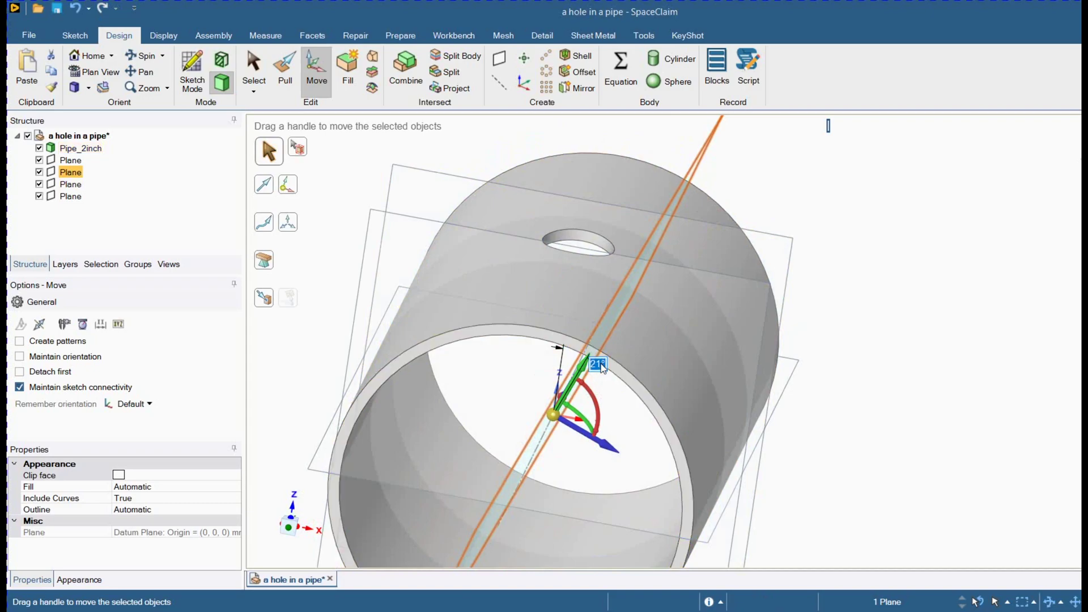
Copy the rotated lengthwise plane and paste a duplicate in place.
scroll(601, 366, up, 3)
mouse_move(774, 308)
middle_down()
mouse_move(754, 336)
mouse_move(759, 301)
middle_up()
key(ctrl+c)
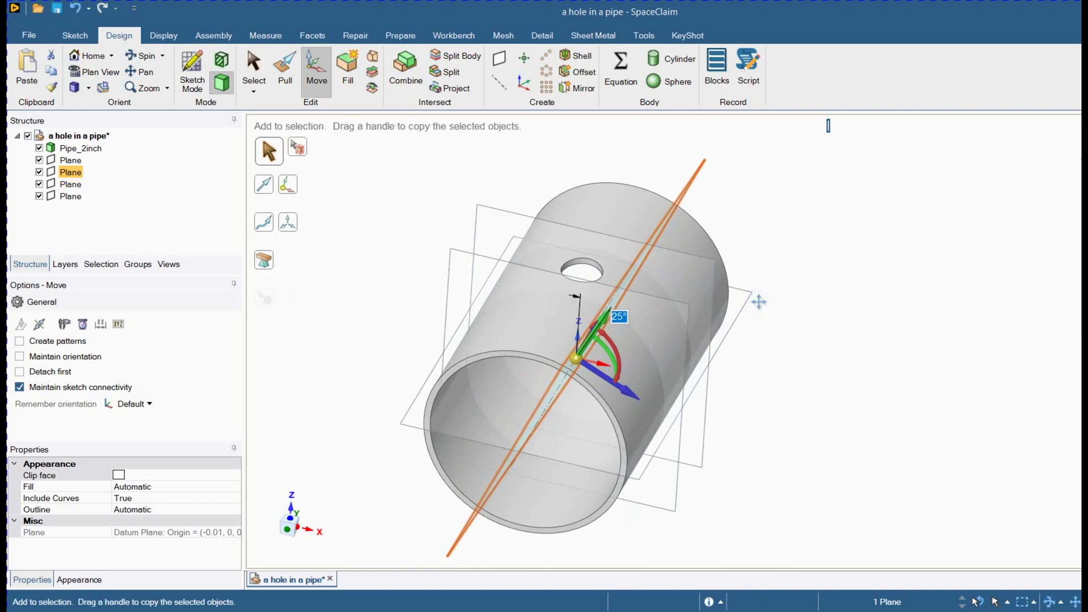
key(ctrl+v)
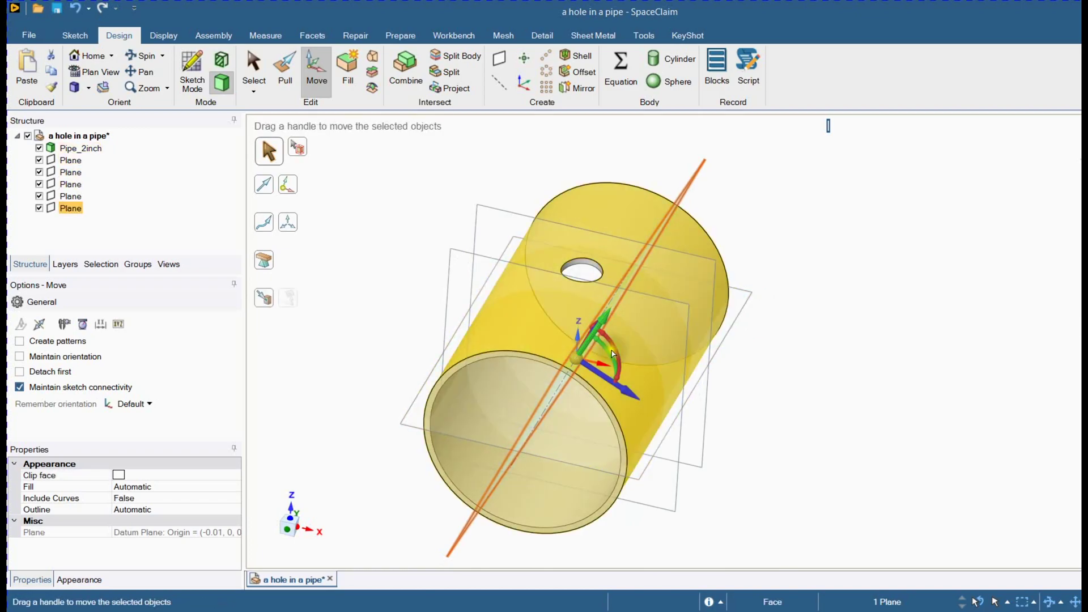
Try to rotate the duplicated plane by -50° about its in-plane axis across the pipe, and undo the rotation.
click(607, 354)
key(space)
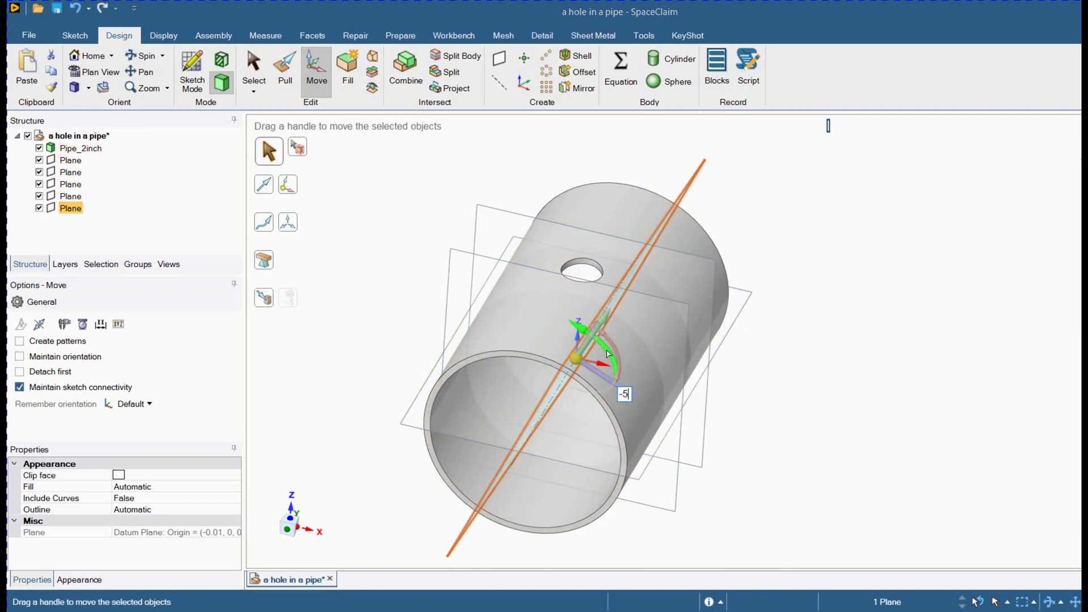
text(50)
key(Return)
middle_drag(685, 351, 776, 255)
click(291, 526)
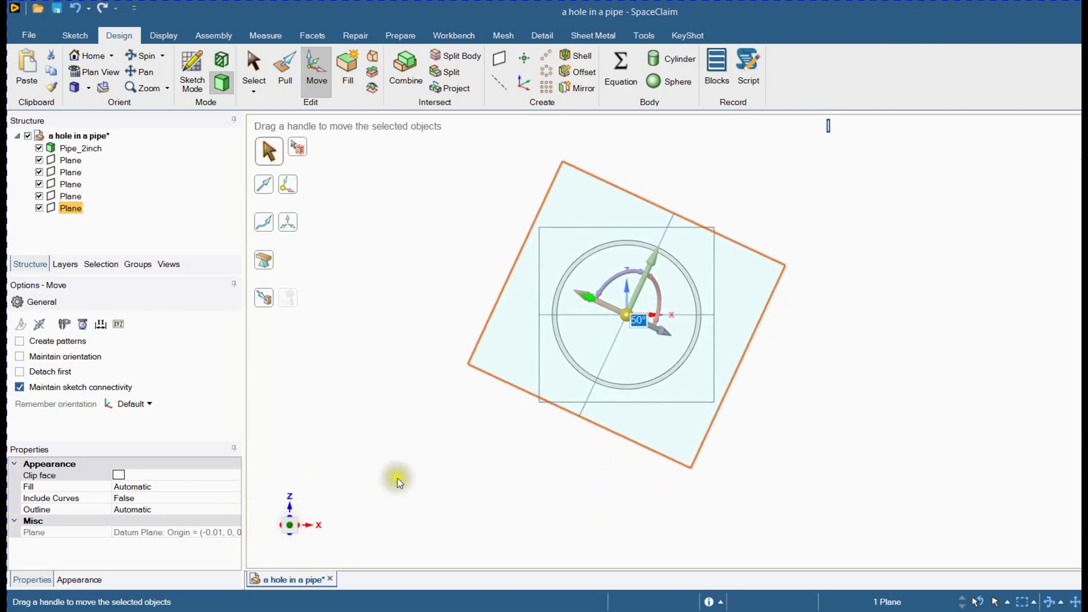
middle_drag(375, 553, 413, 518)
scroll(412, 517, up, 3)
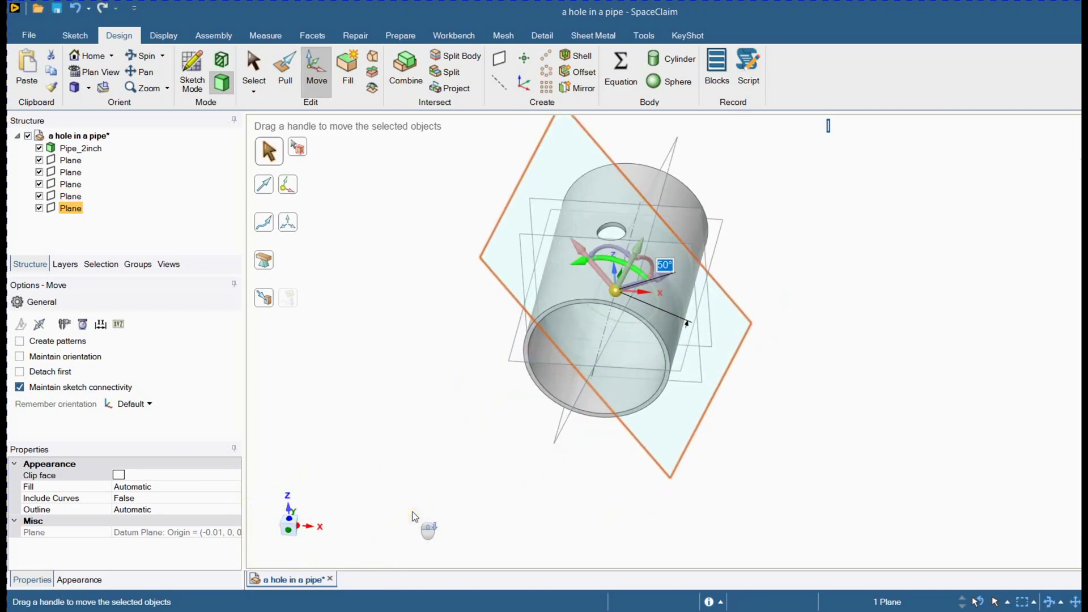
key(ctrl+z)
Rotate the duplicated lengthwise plane by -50° about the pipe's axis, to the opposite side of the hole, and deselect it.
middle_drag(792, 189, 724, 189)
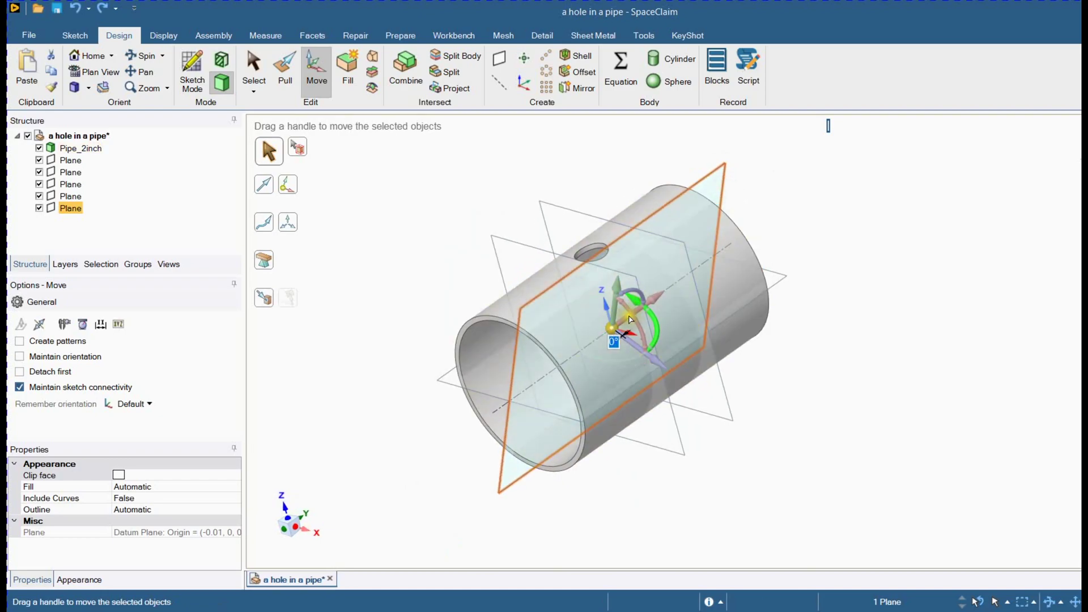
text(-50)
key(Return)
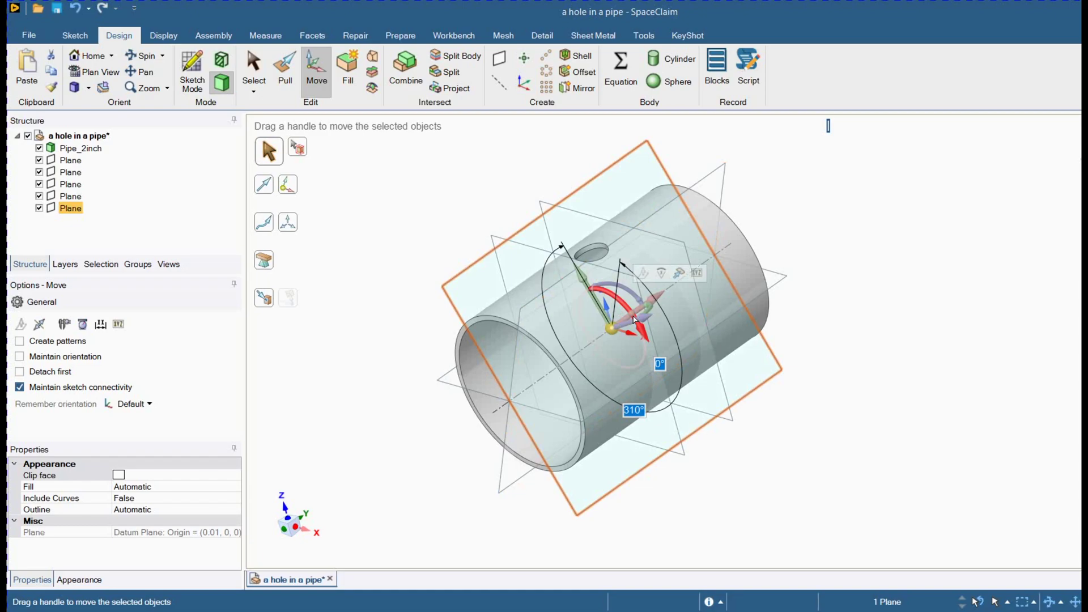
middle_drag(427, 369, 489, 385)
click(347, 457)
middle_drag(348, 457, 412, 466)
shift+middle_drag(398, 401, 361, 487)
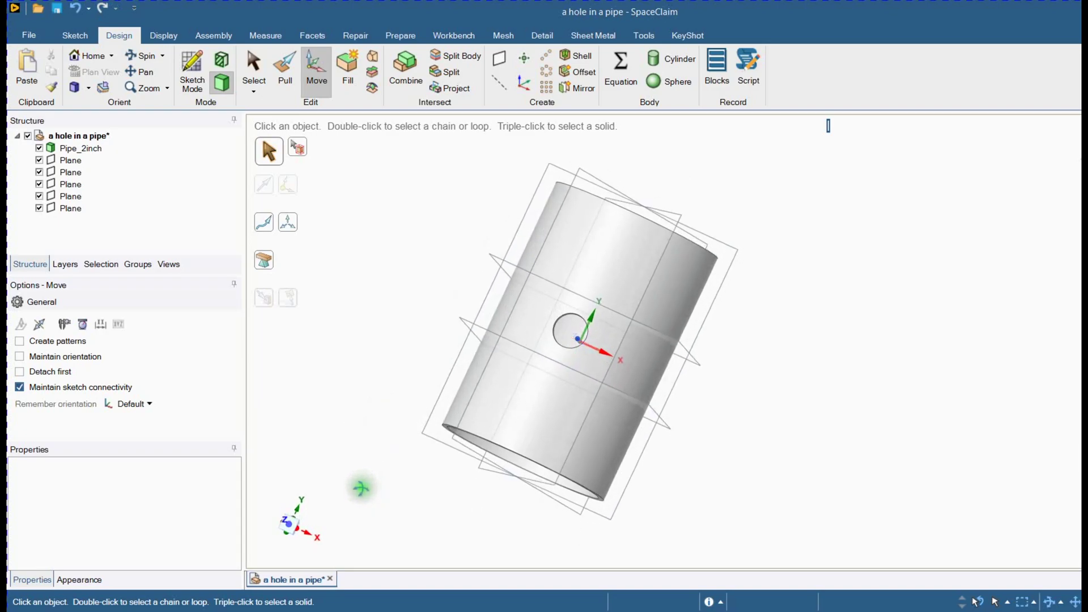
Split the Pipe_2inch body with the horizontal datum plane through the pipe's axis using Split Body.
click(460, 55)
middle_drag(413, 311, 381, 281)
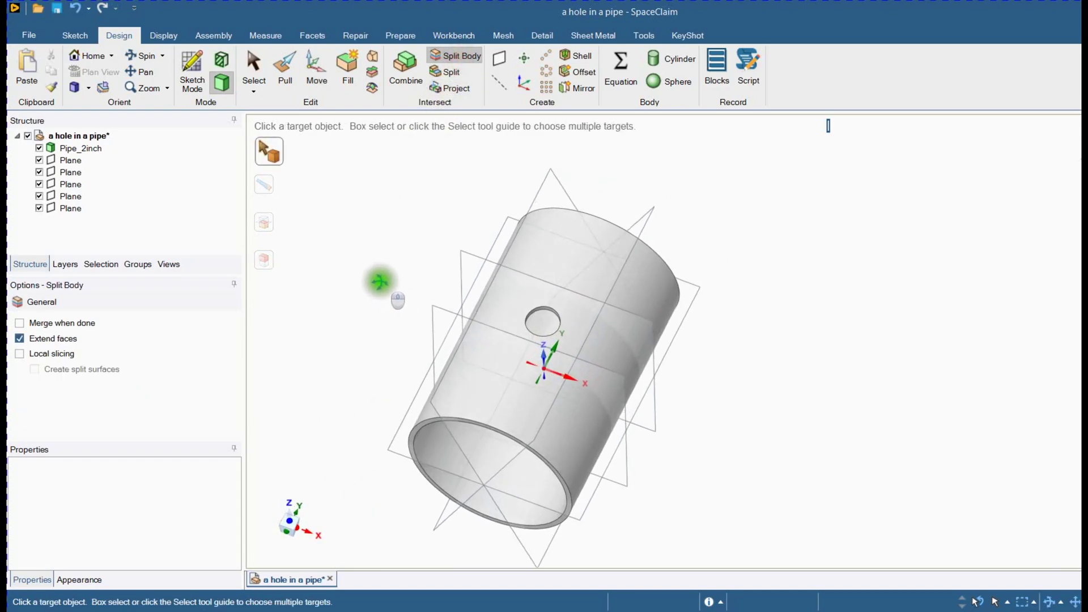
click(497, 378)
scroll(492, 259, up, 1)
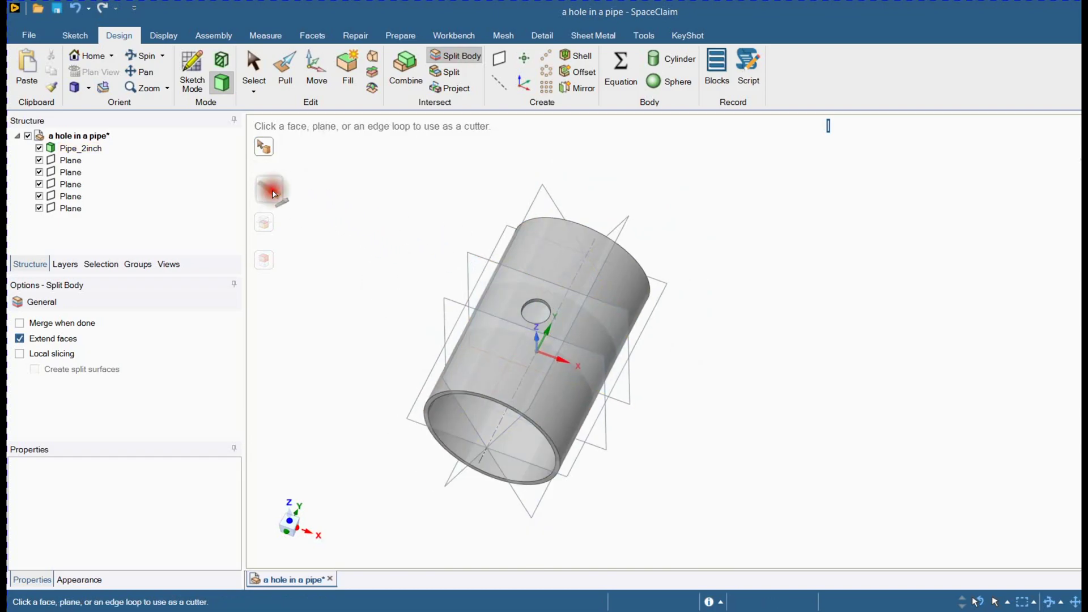
click(71, 161)
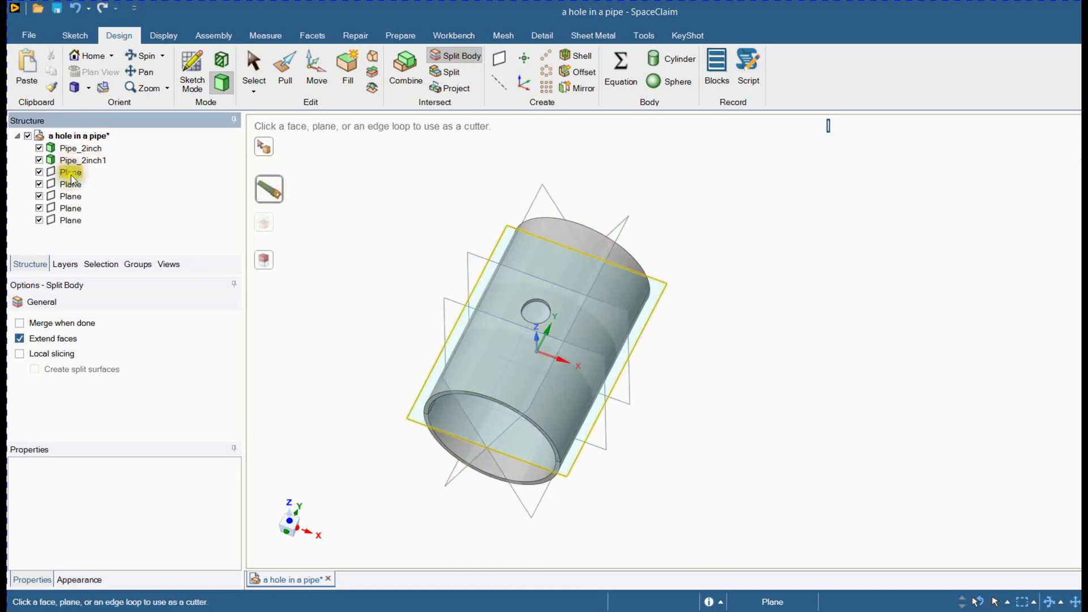
Split the pipe bodies with the remaining four datum planes, two across the pipe and two rotated lengthwise, using Split Body.
click(71, 184)
click(69, 223)
scroll(68, 223, down, 2)
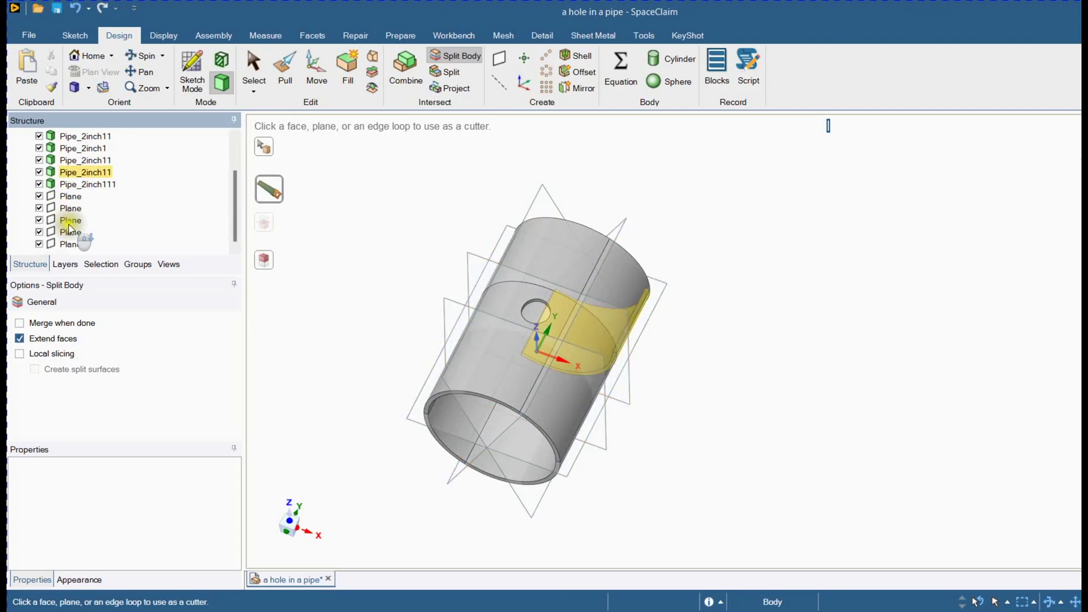
click(70, 230)
click(71, 245)
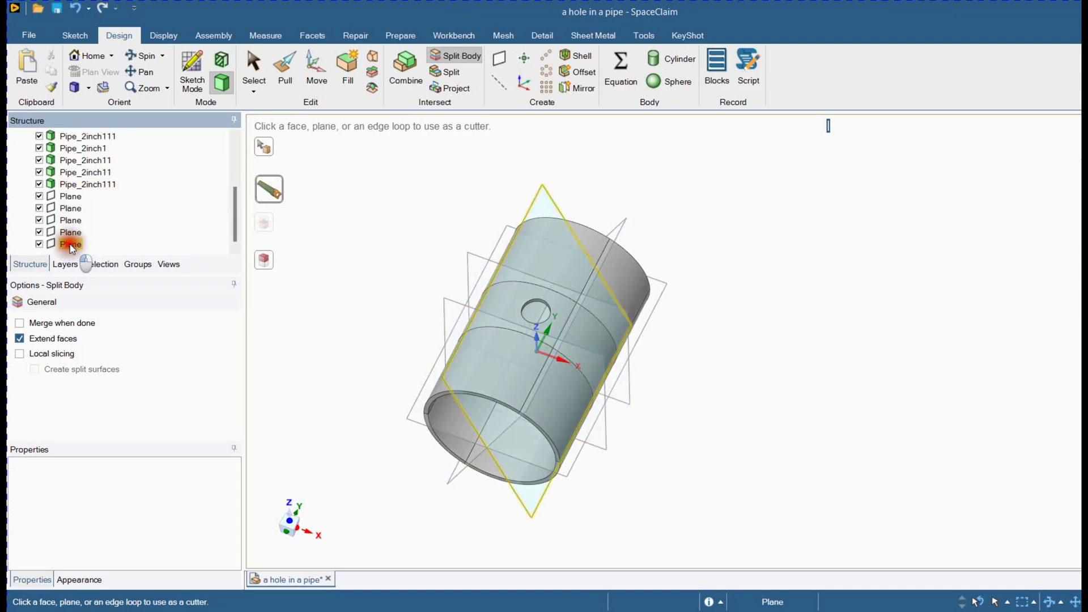
scroll(390, 293, up, 3)
scroll(391, 294, up, 1)
click(391, 295)
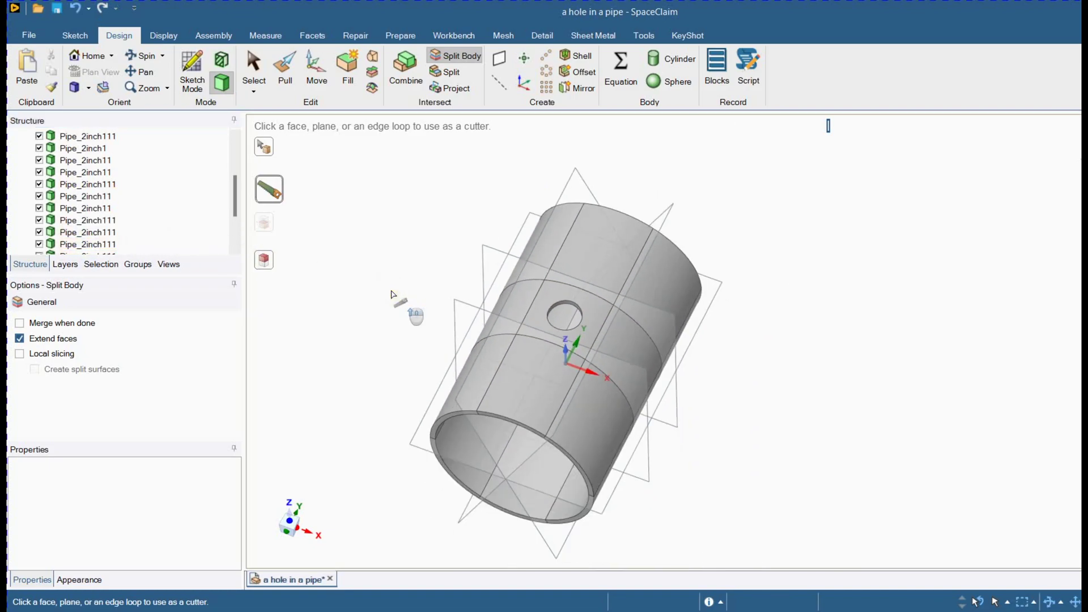
key(Escape)
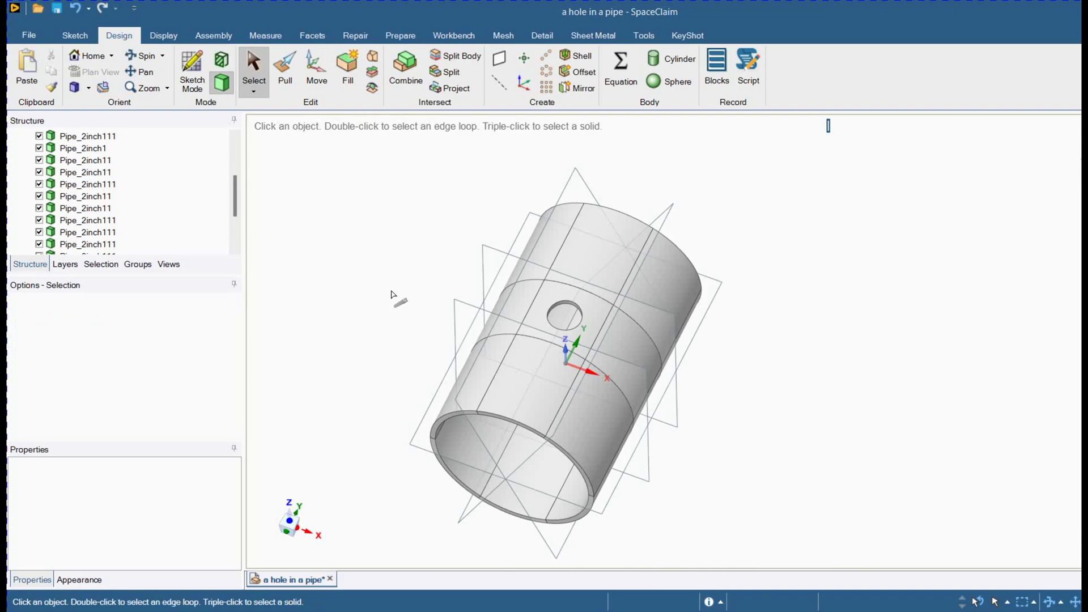
Delete all five datum planes from the structure tree.
drag(233, 199, 233, 224)
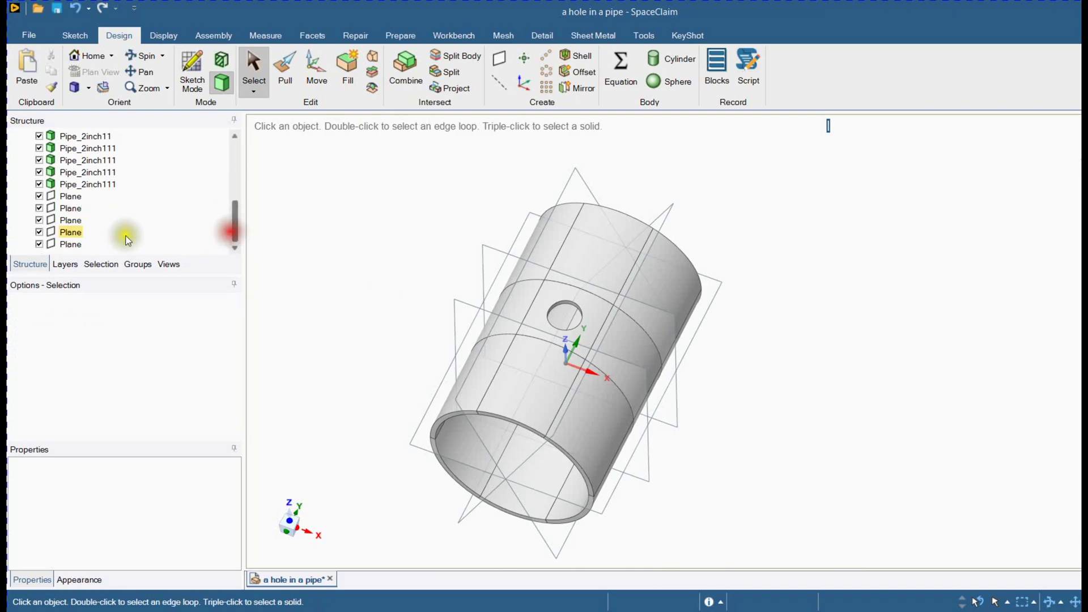
click(75, 244)
shift+click(71, 197)
key(Delete)
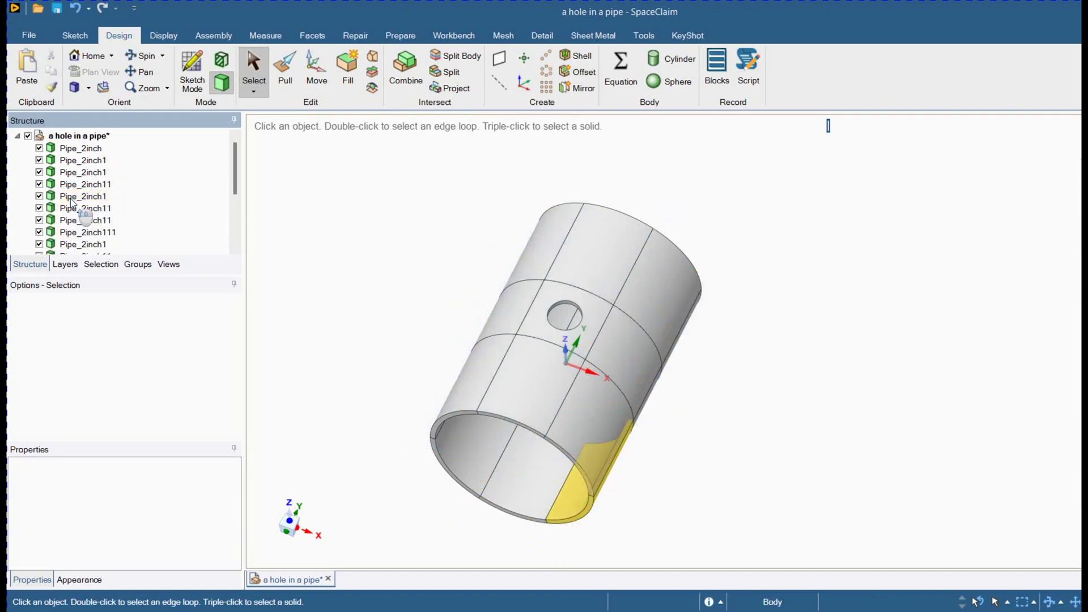
Move all the split pipe bodies into a single new component and collapse it in the structure tree.
click(81, 150)
scroll(81, 158, down, 3)
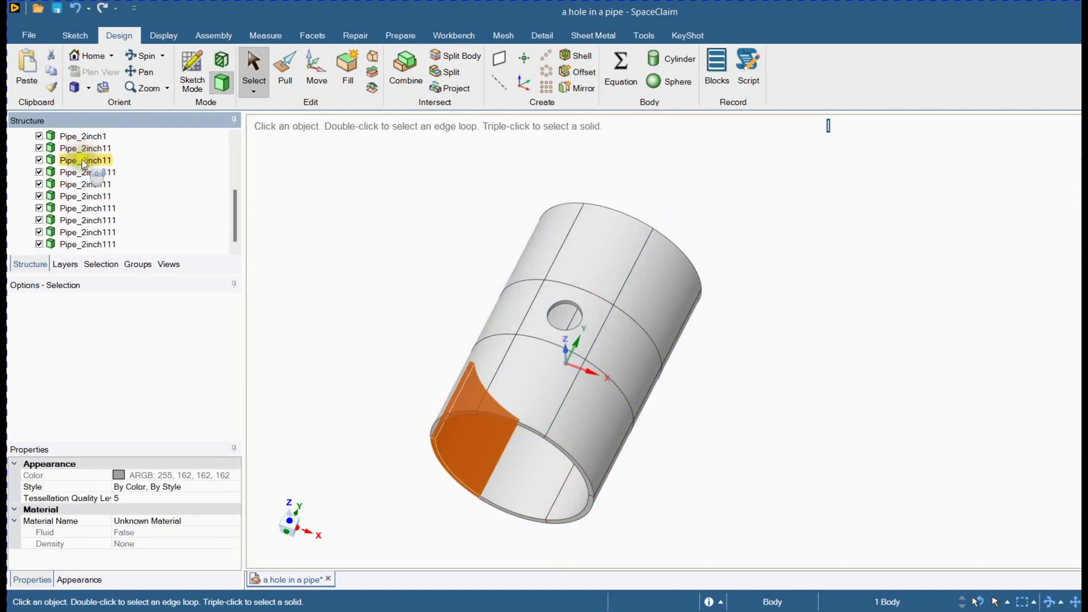
shift+click(91, 244)
right_click(100, 247)
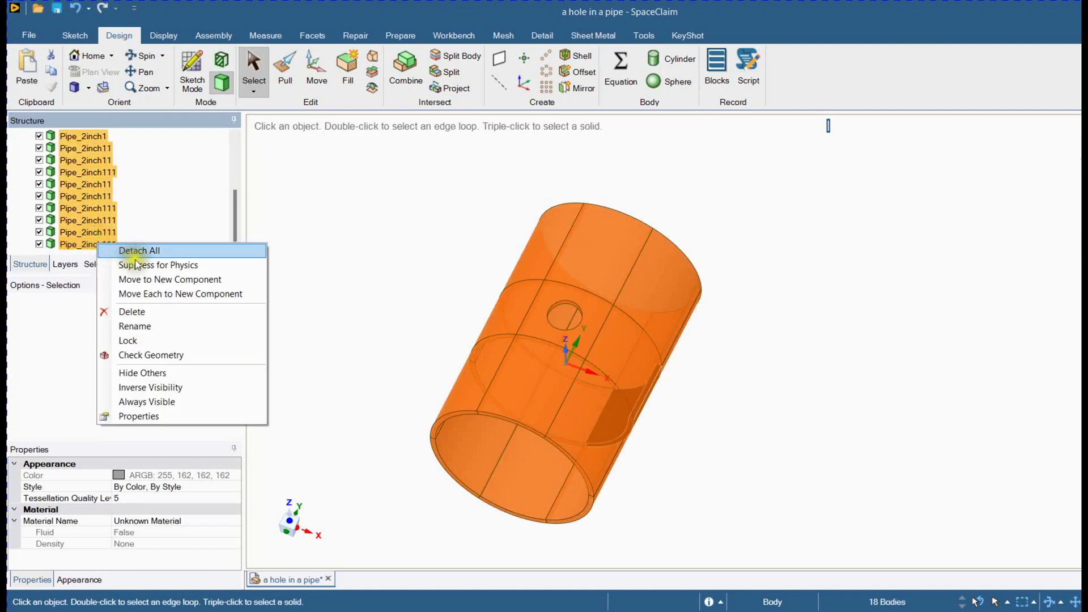
click(153, 285)
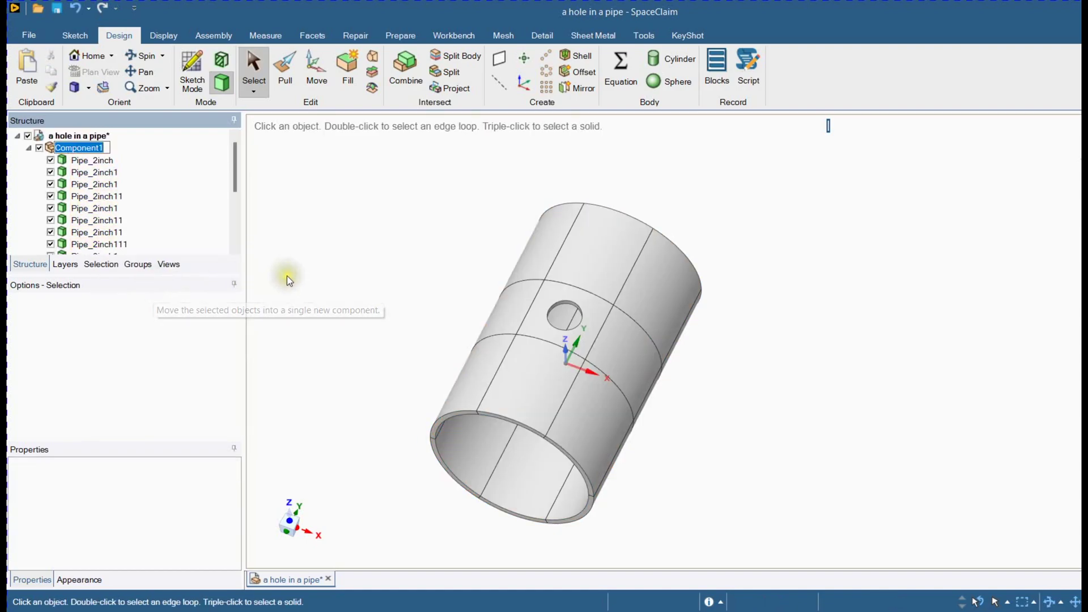
click(160, 195)
click(28, 148)
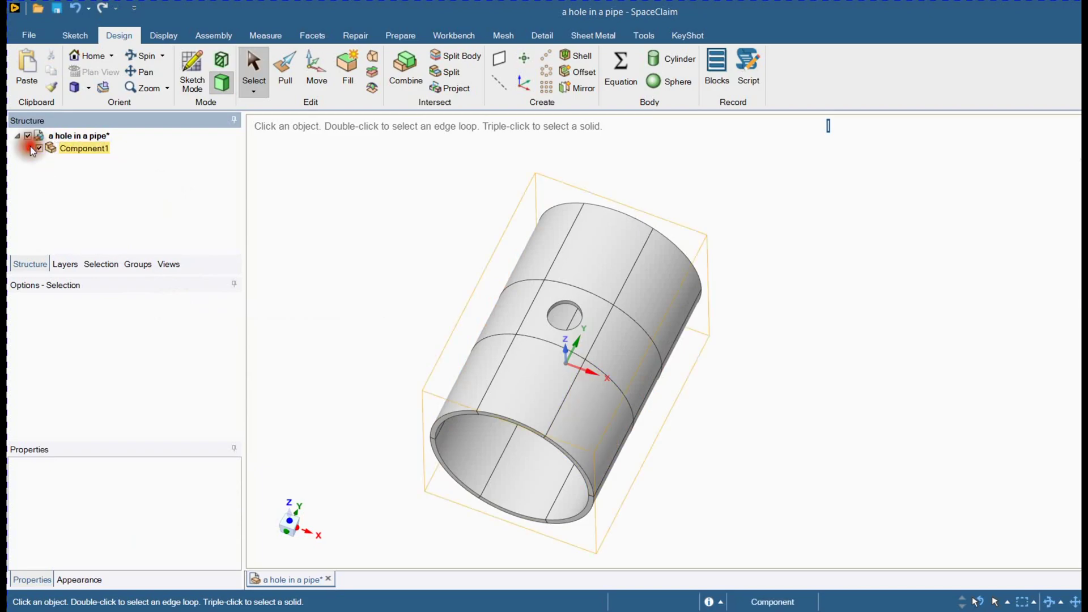
Share the topology between the split pipe bodies with the Share tool.
click(311, 195)
middle_drag(383, 235, 388, 211)
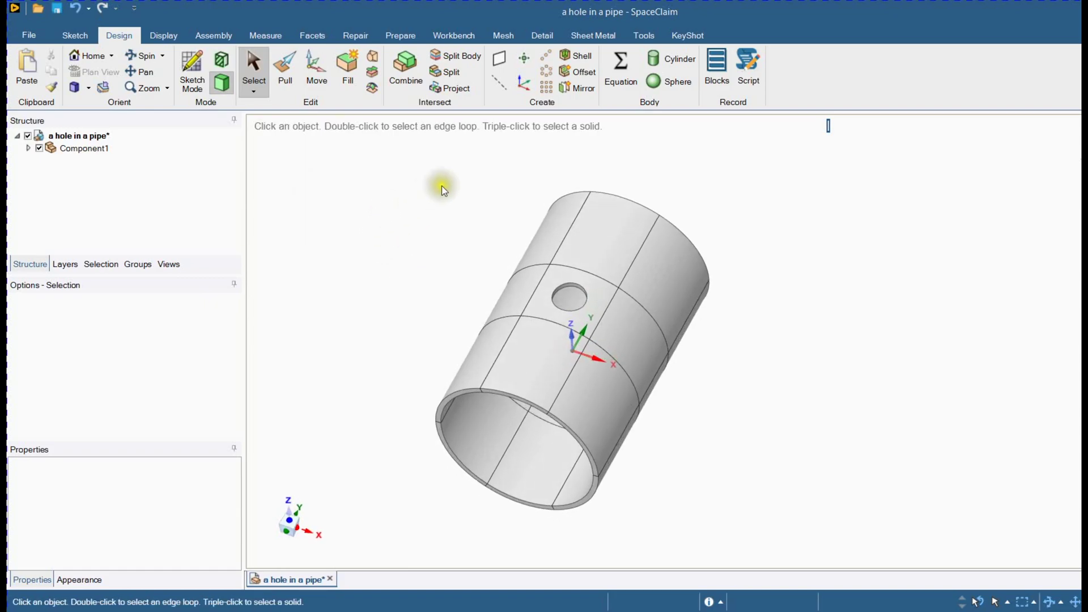
click(453, 40)
click(419, 82)
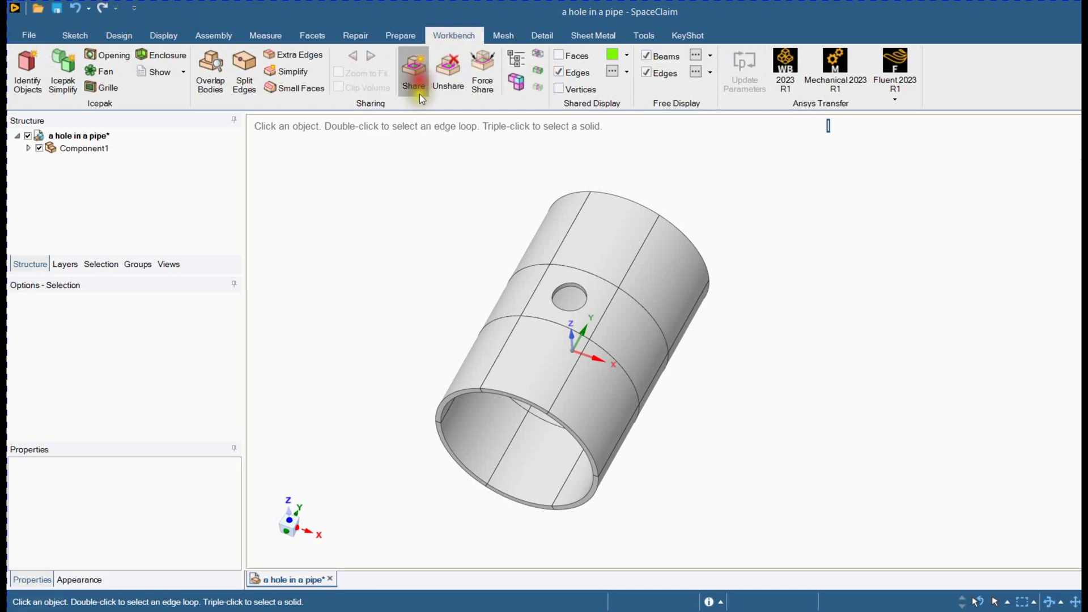
middle_drag(412, 223, 424, 194)
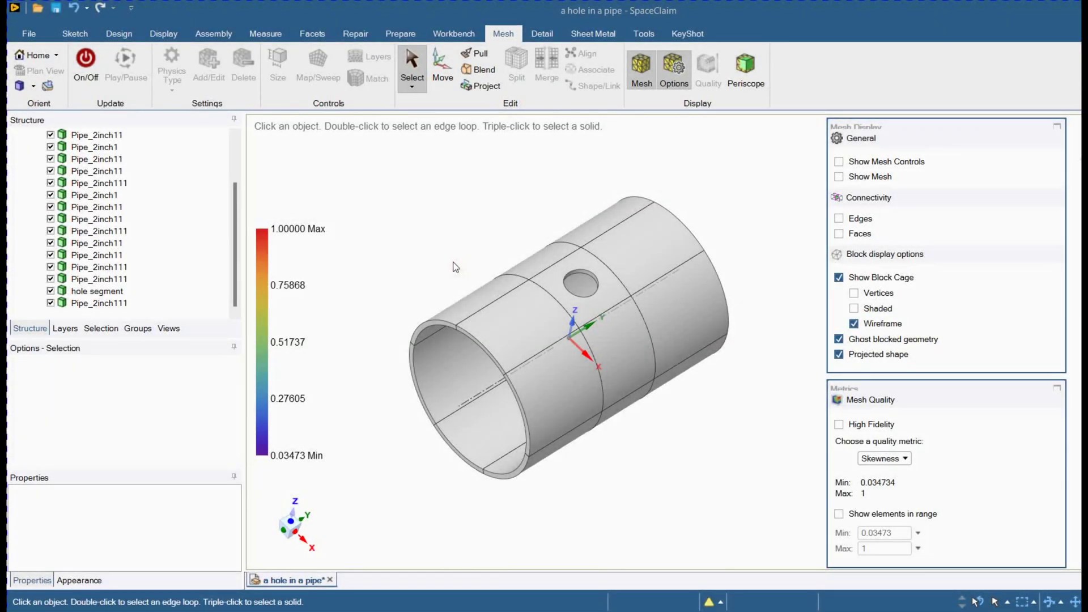
Turn on meshing and create a block mesh on all the pipe bodies with Standard blocking and the default element size.
click(454, 266)
click(90, 67)
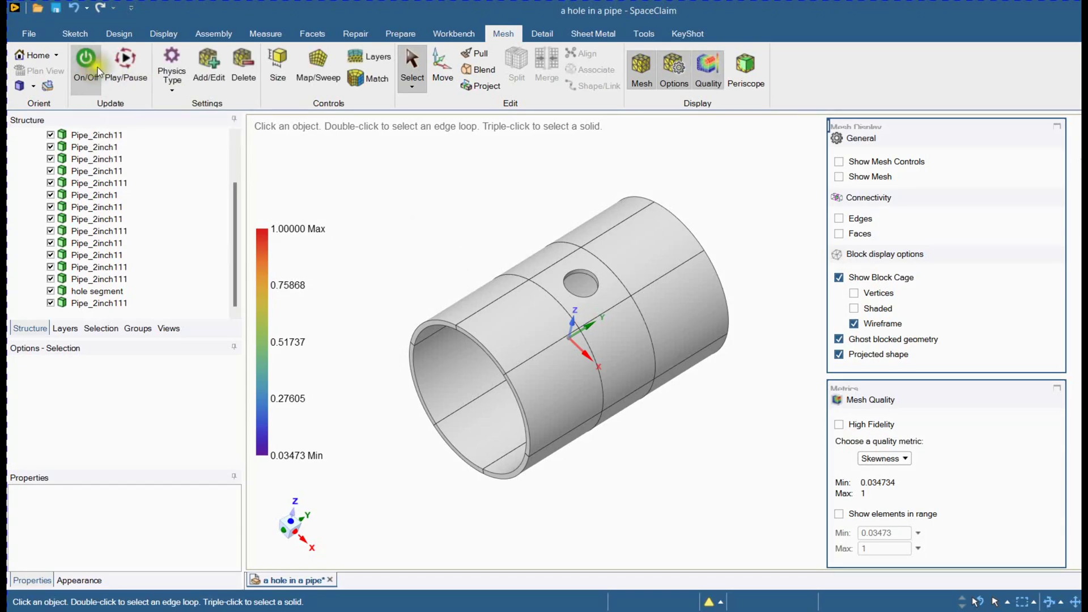
click(203, 83)
scroll(561, 268, down, 3)
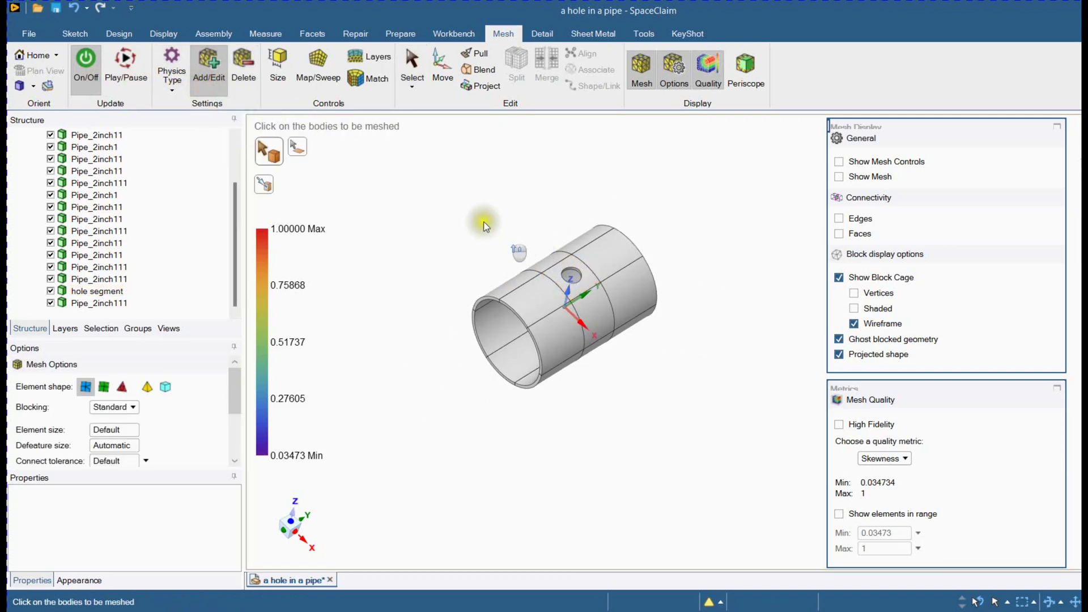
drag(424, 172, 695, 433)
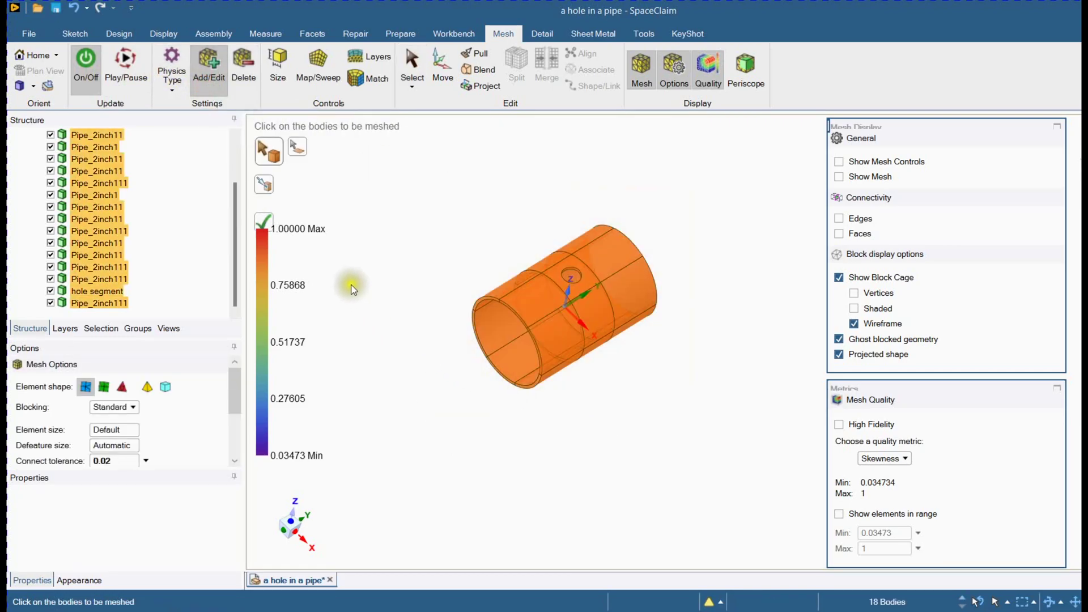
click(263, 221)
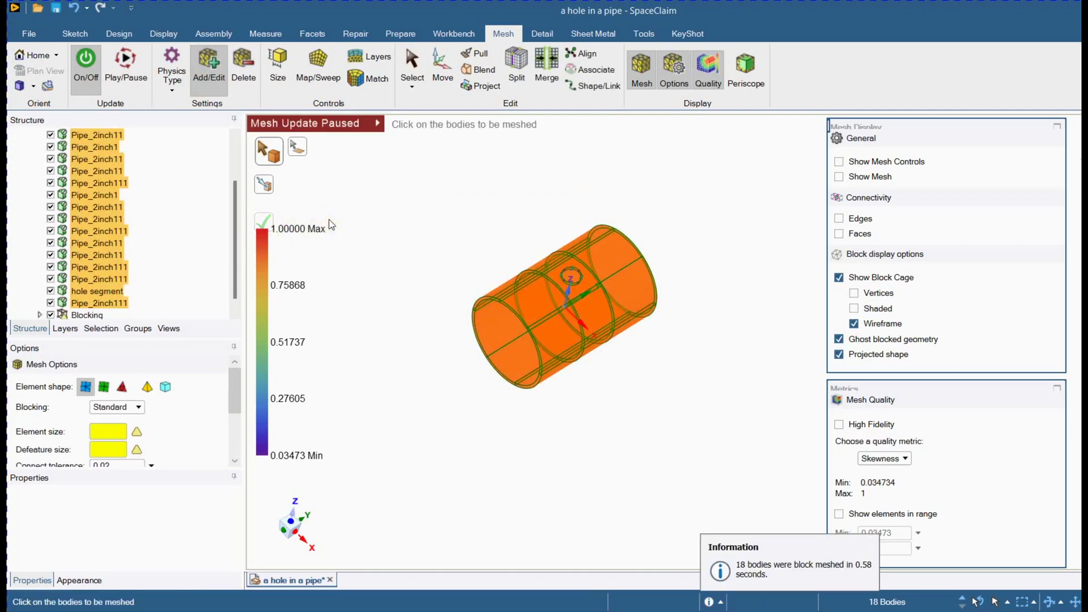
Resume the mesh update and show the generated mesh on the pipe.
click(377, 124)
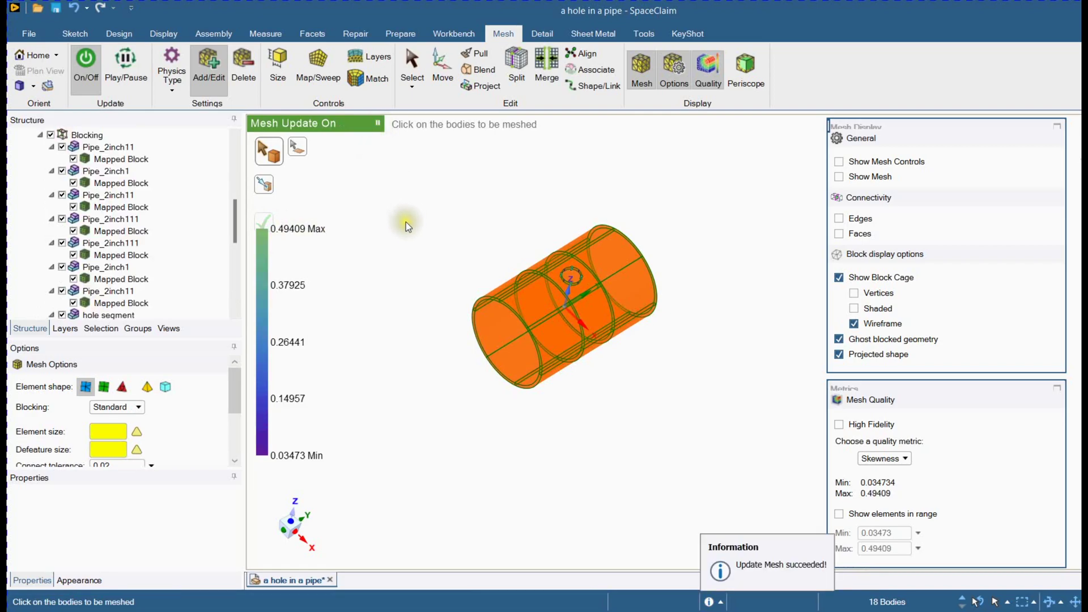
scroll(412, 238, up, 1)
middle_drag(424, 247, 404, 272)
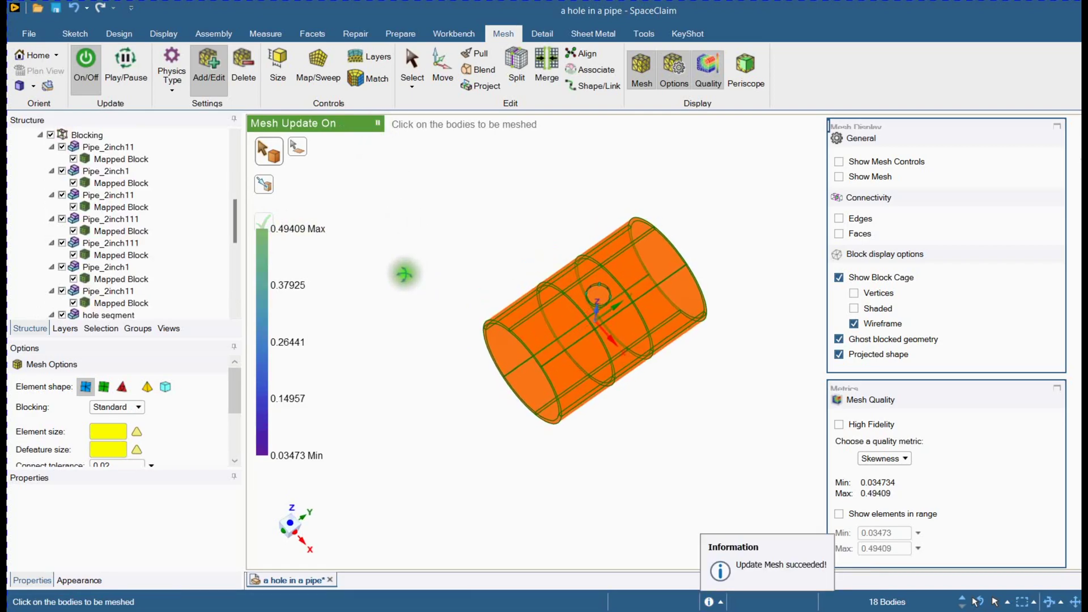
click(684, 182)
click(857, 180)
scroll(737, 215, up, 5)
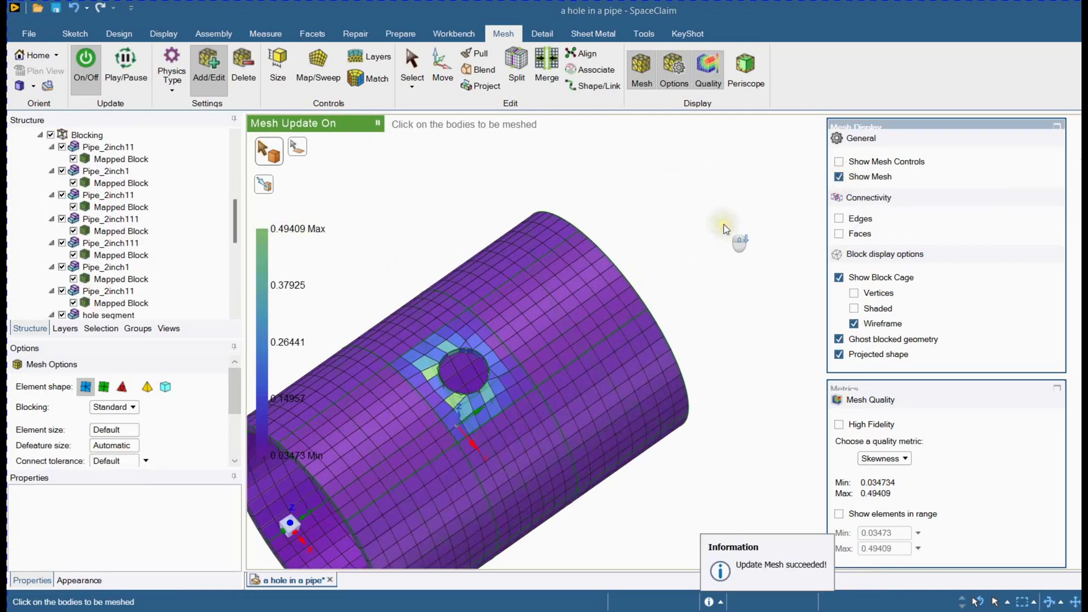
scroll(763, 187, down, 3)
Examine the block types listed under Blocking, and check the hole segment's swept block by toggling its visibility.
scroll(178, 227, down, 3)
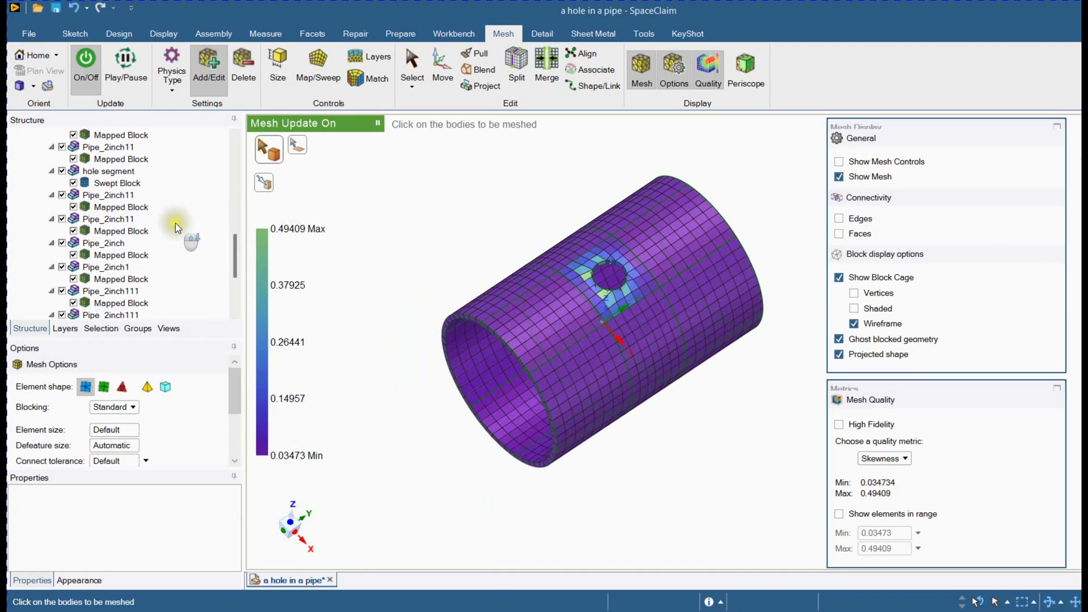
scroll(178, 227, up, 5)
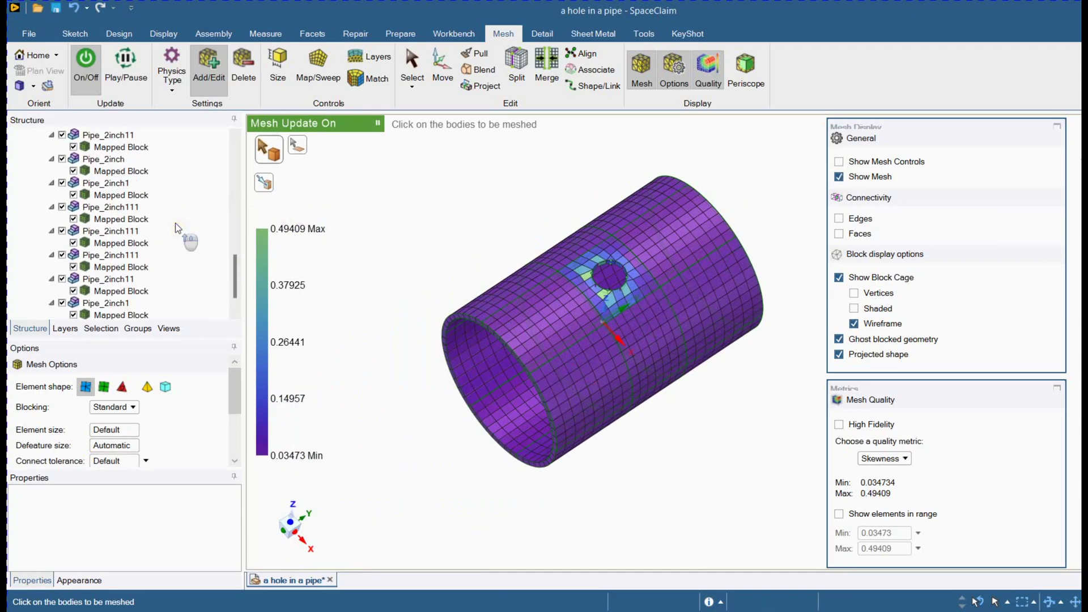
scroll(178, 227, up, 3)
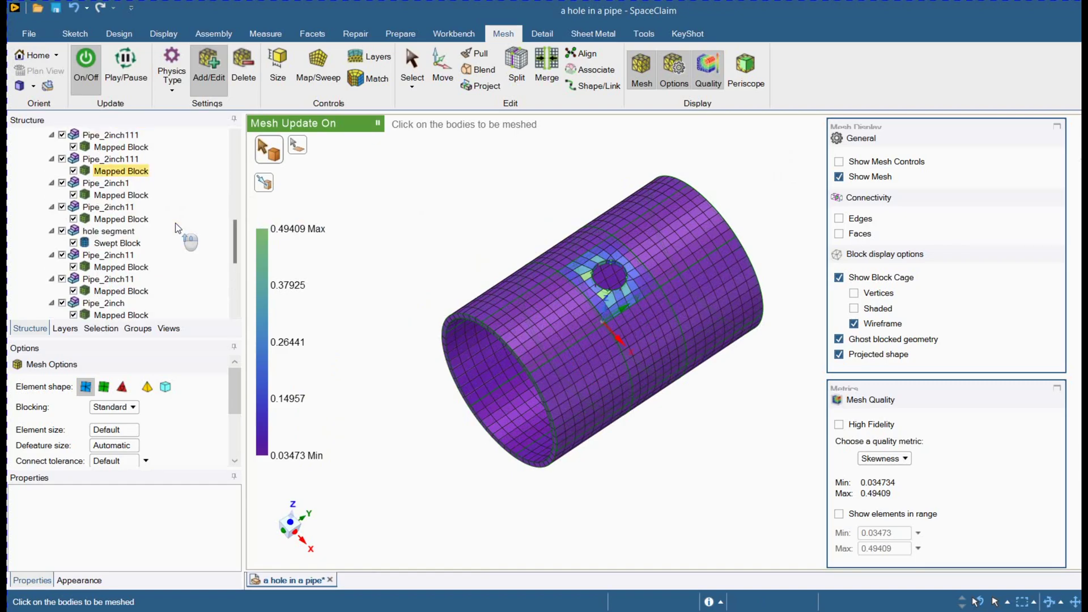
scroll(177, 228, down, 3)
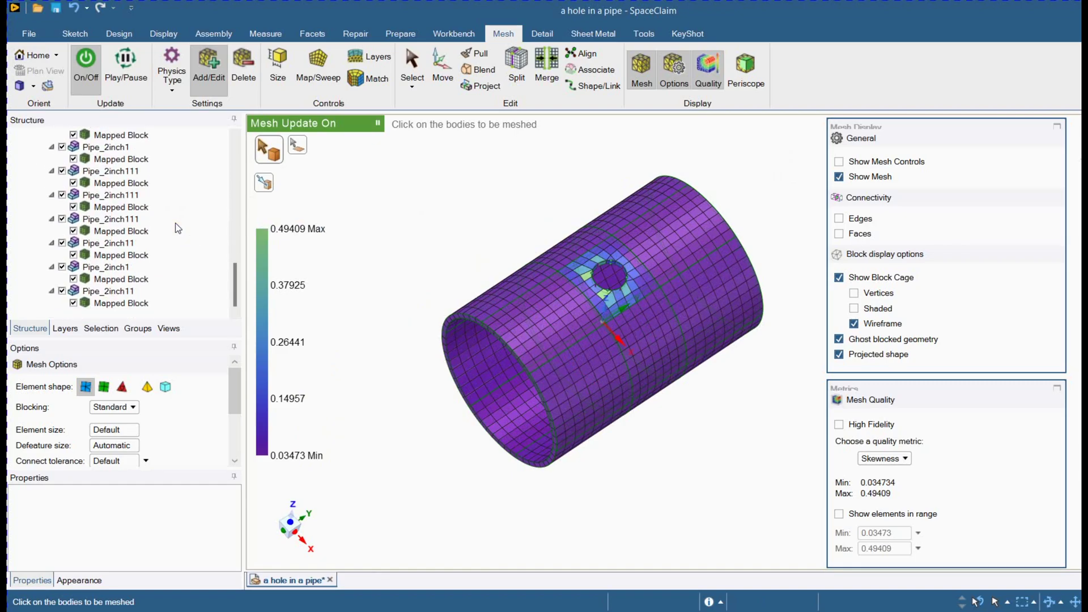
scroll(177, 227, up, 3)
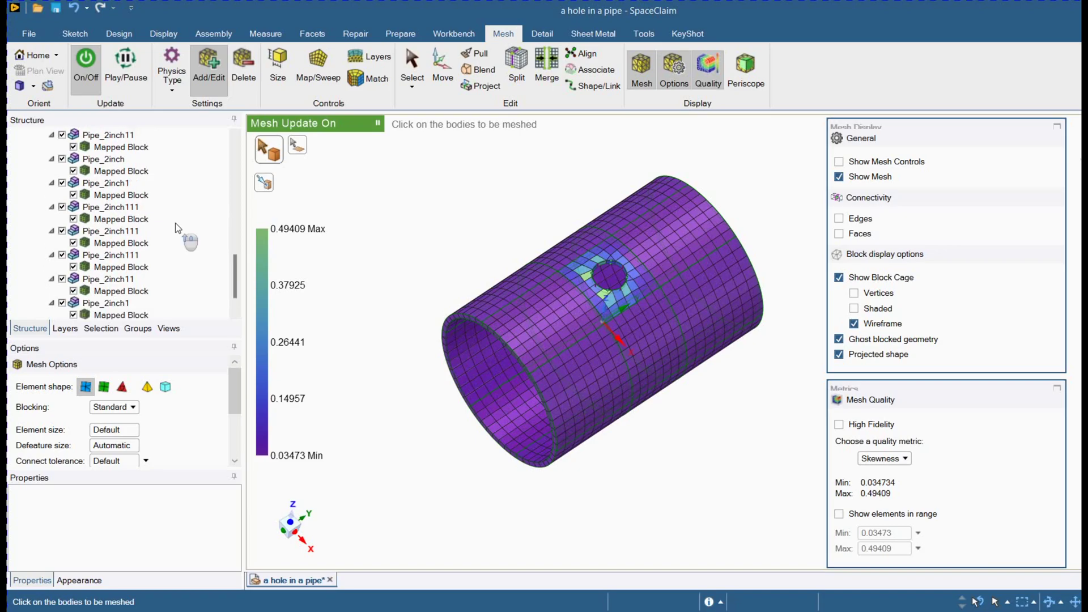
scroll(132, 195, up, 3)
click(112, 207)
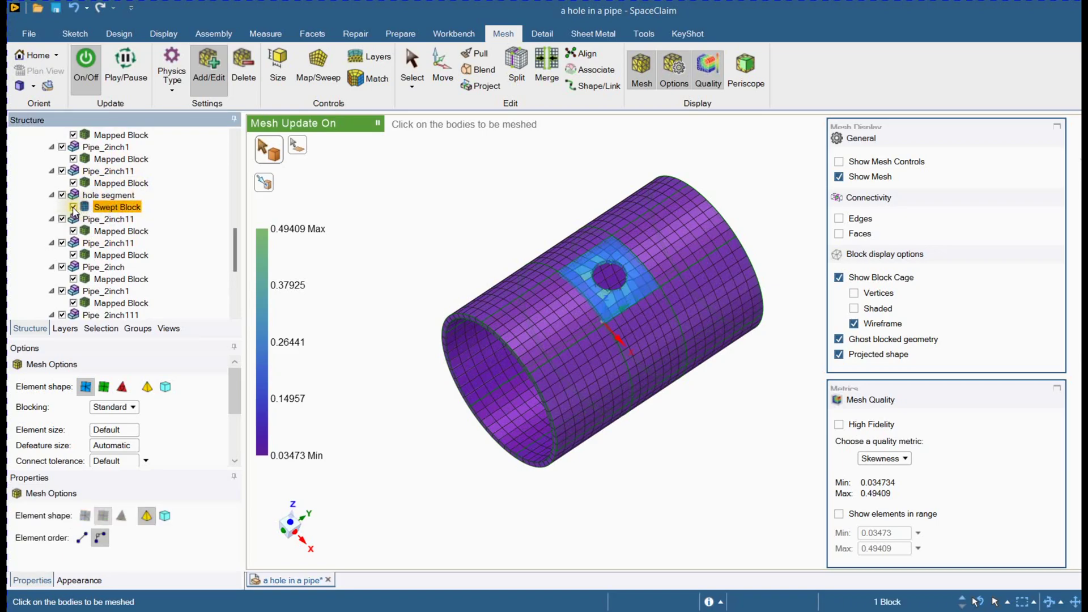
click(74, 207)
click(73, 208)
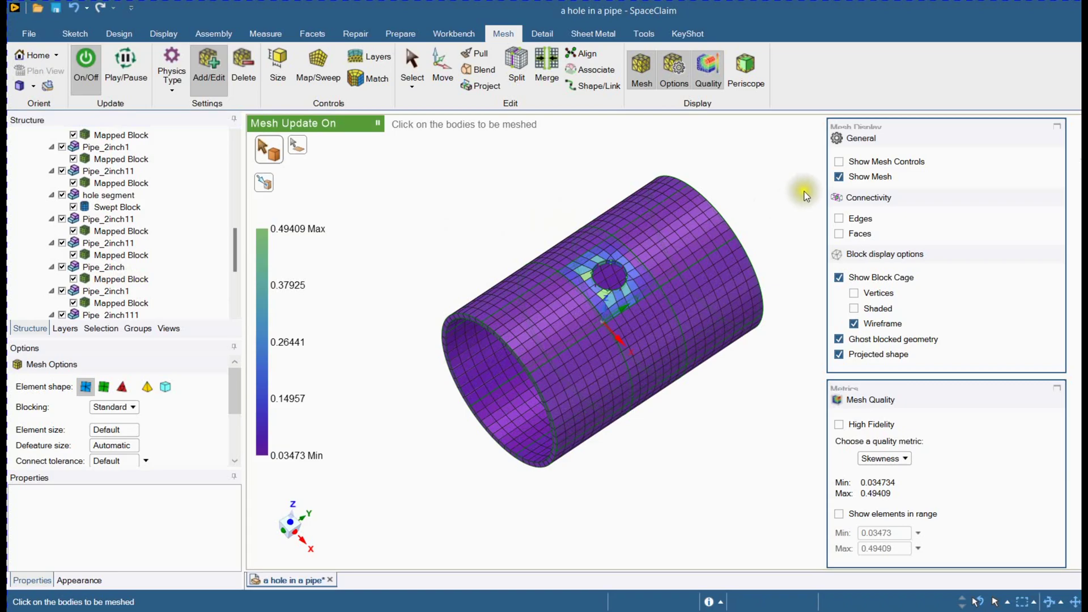
Hide the mesh and split a block edge around the hole at its existing vertex, 46.2% along, using the mesh Split tool.
click(839, 176)
scroll(457, 199, down, 4)
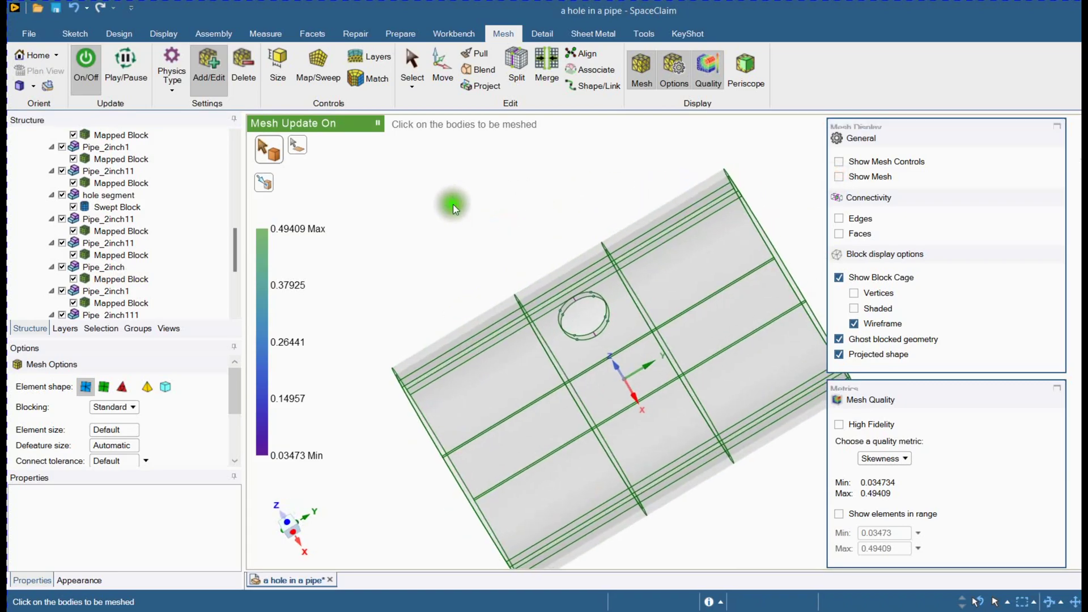
scroll(497, 235, down, 3)
middle_drag(498, 235, 468, 267)
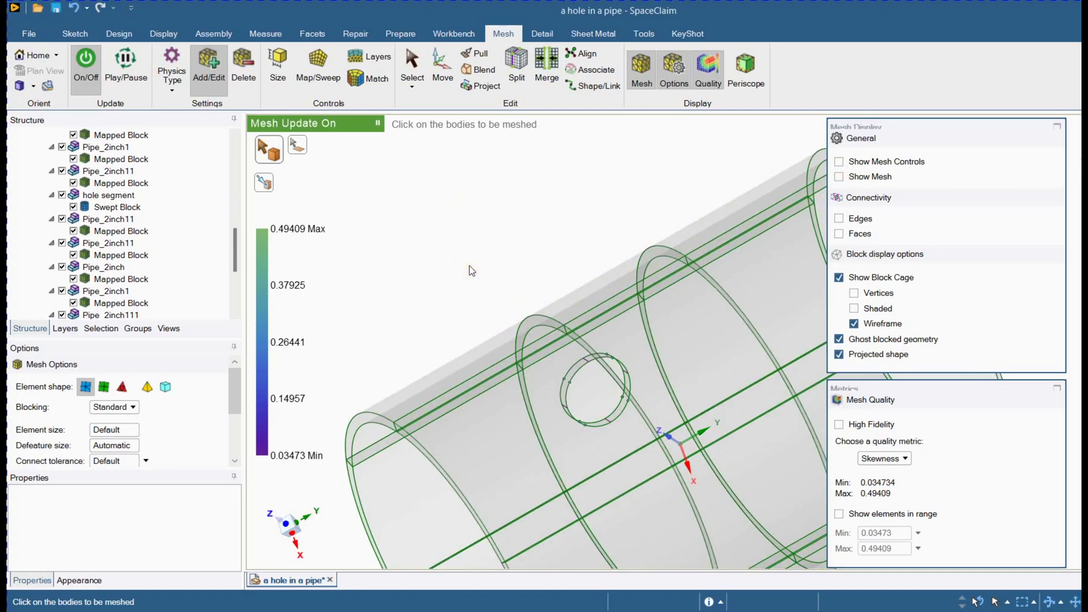
click(516, 68)
scroll(601, 418, down, 3)
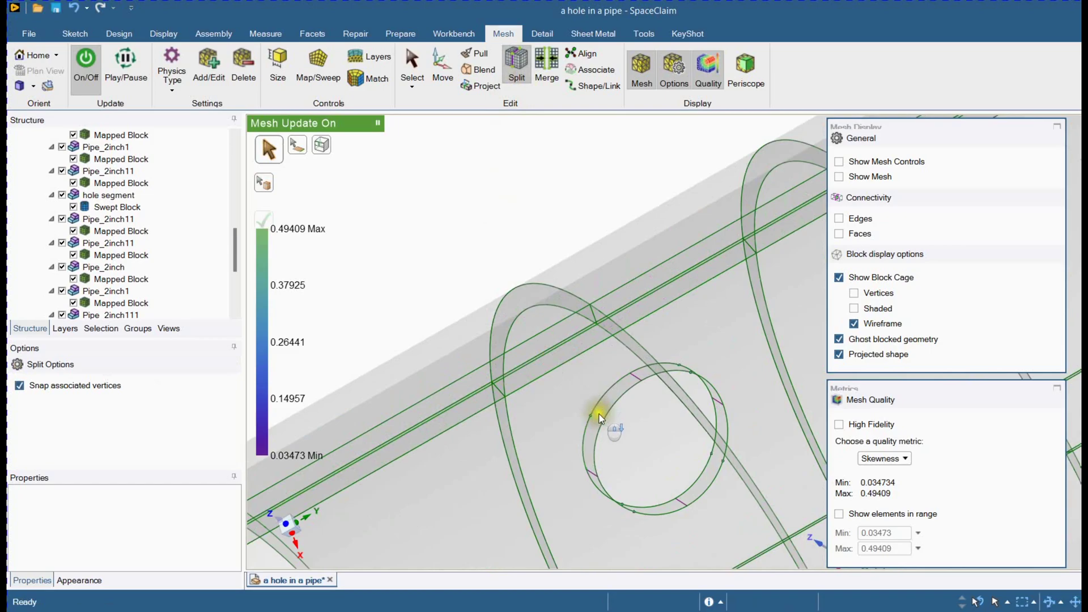
click(590, 418)
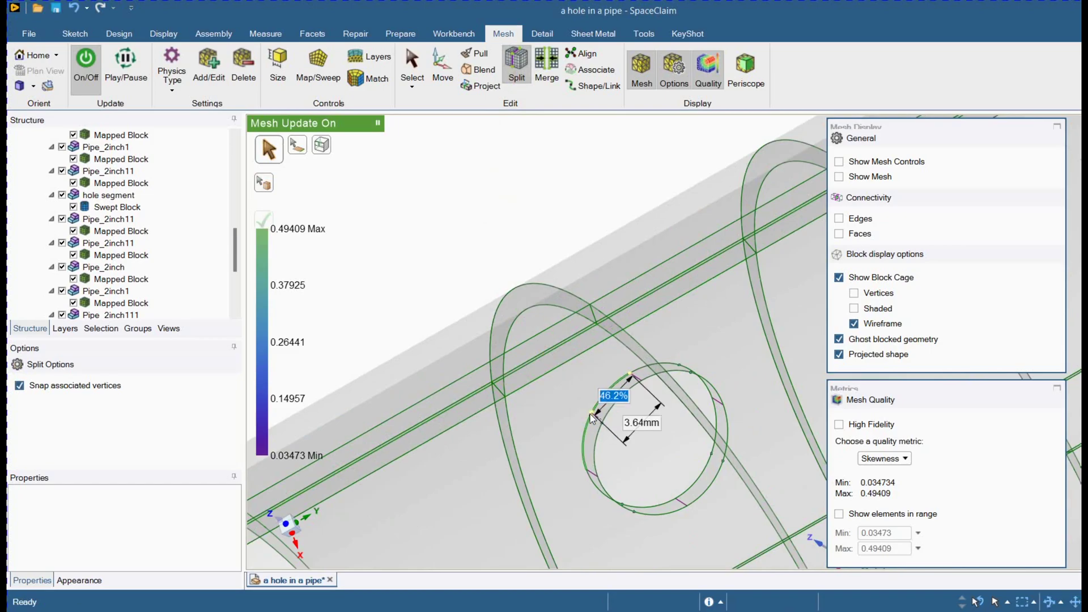
Split the next block edge around the hole at 46.2% and enter 50% as the split location for the following edge.
scroll(592, 418, up, 3)
middle_drag(595, 419, 700, 372)
scroll(754, 352, up, 3)
scroll(753, 352, down, 5)
middle_drag(634, 359, 659, 333)
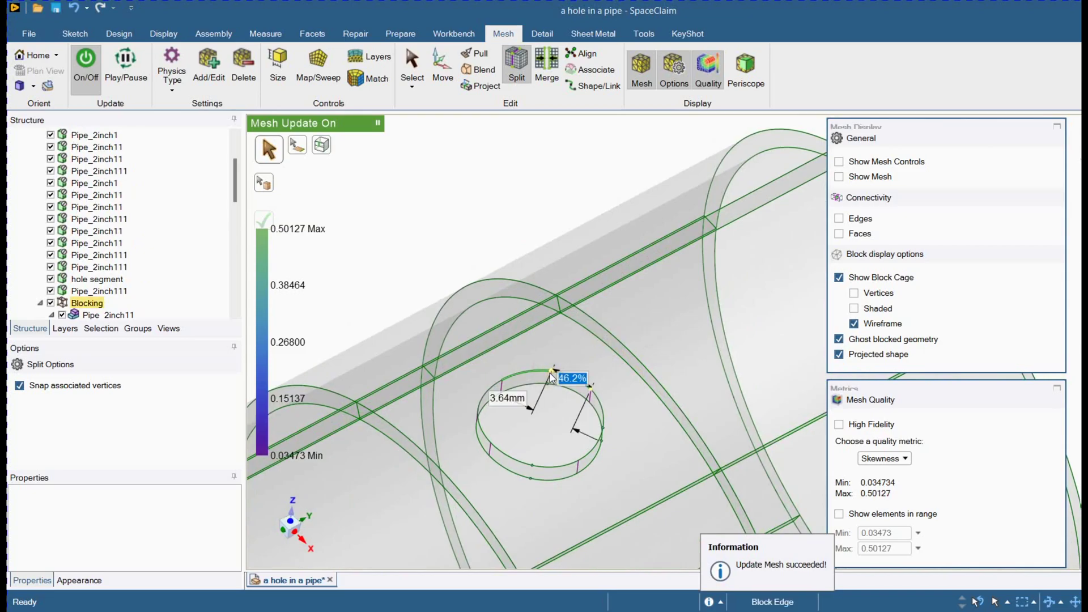
click(552, 378)
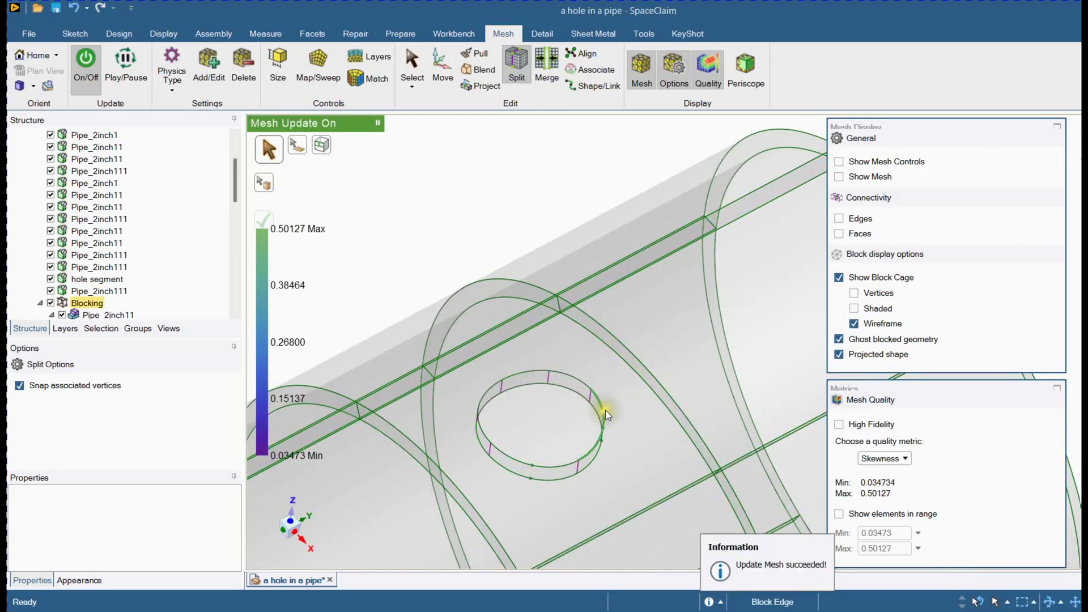
text(50)
key(Return)
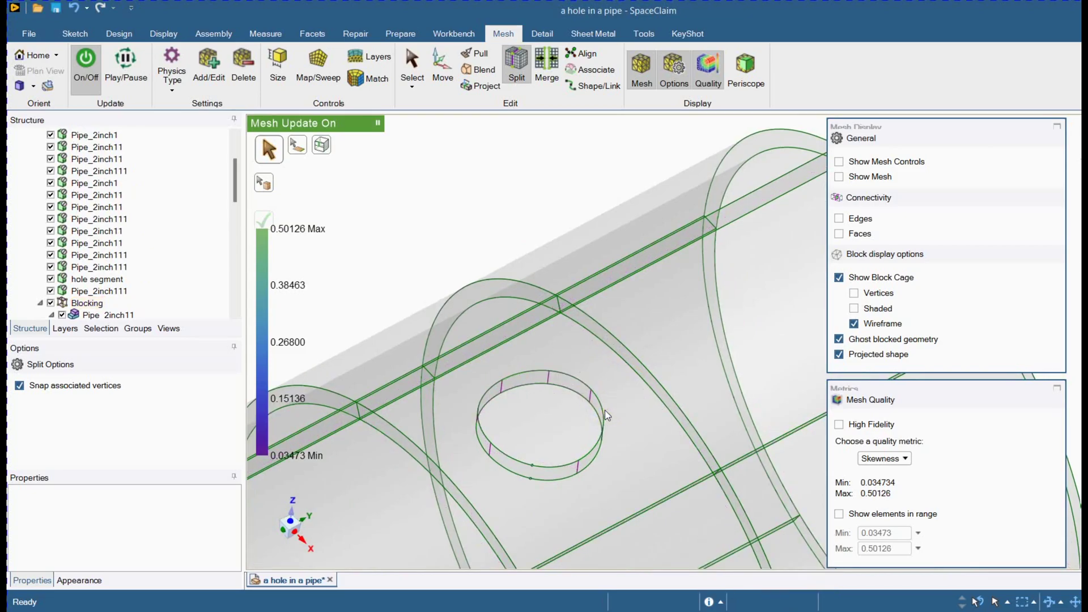
Split another block edge around the hole at 48.7% along its length.
middle_drag(520, 460, 520, 522)
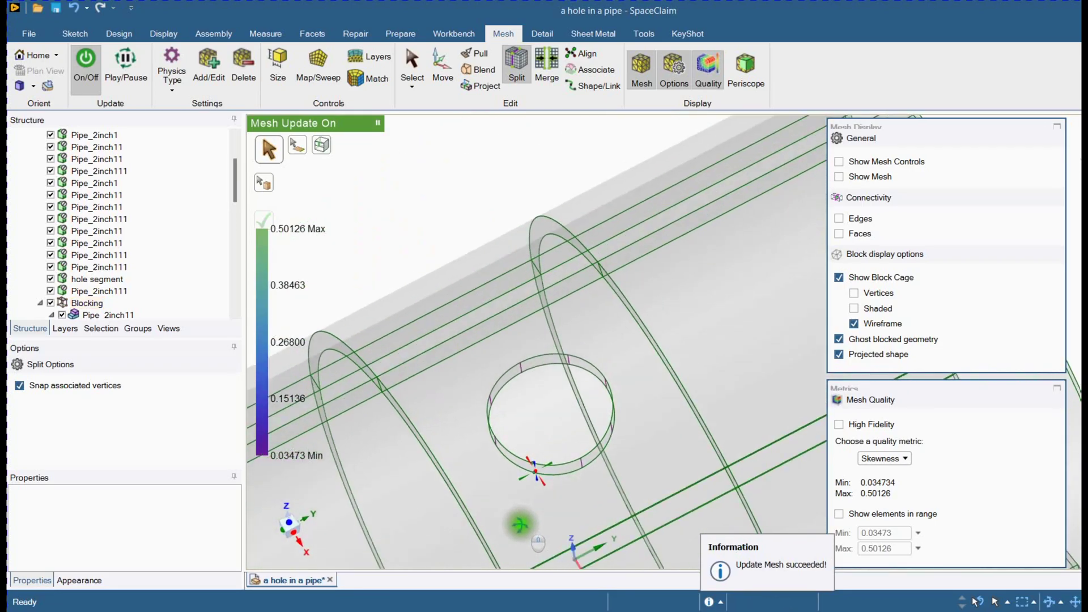
click(534, 469)
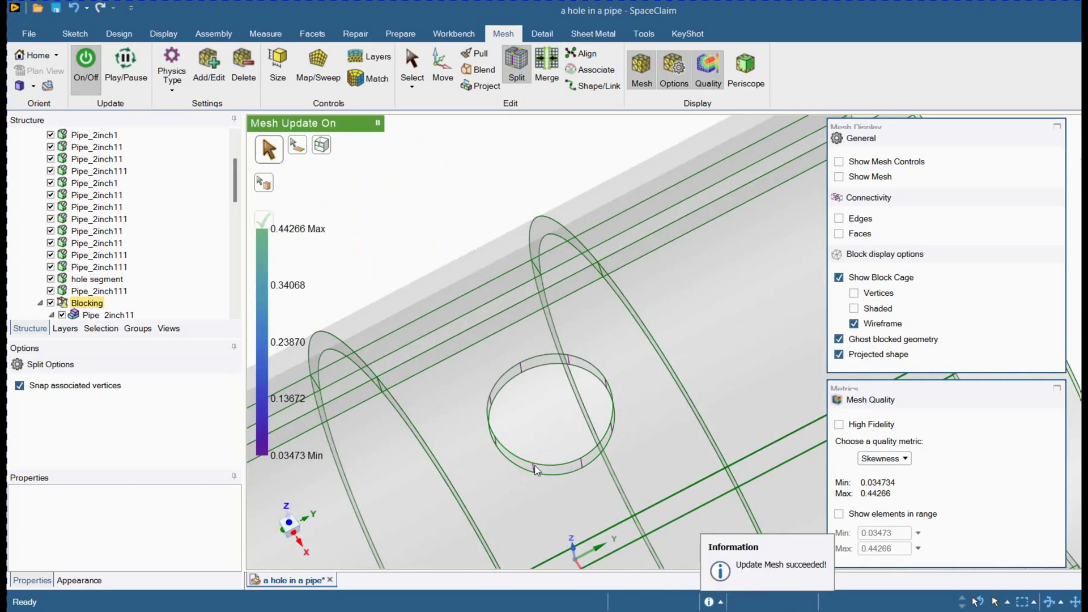
middle_drag(540, 468, 404, 194)
mouse_move(432, 250)
middle_down()
mouse_move(476, 185)
mouse_move(441, 186)
mouse_move(468, 187)
middle_up()
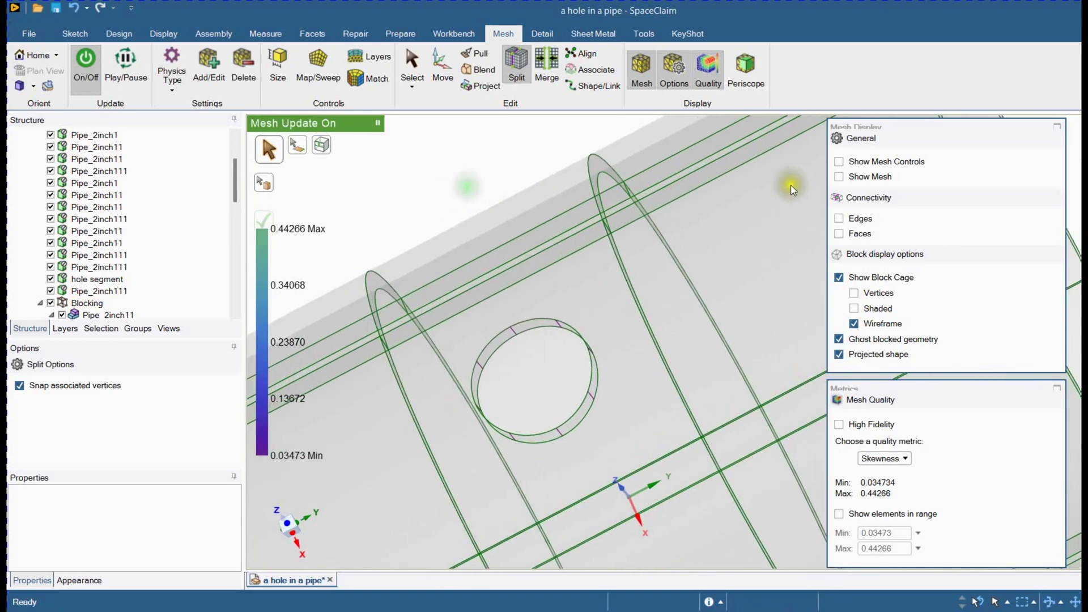
Display the mesh to check the elements around the hole, then hide it.
click(839, 176)
mouse_move(651, 272)
middle_down()
mouse_move(631, 309)
mouse_move(685, 280)
mouse_move(657, 292)
middle_up()
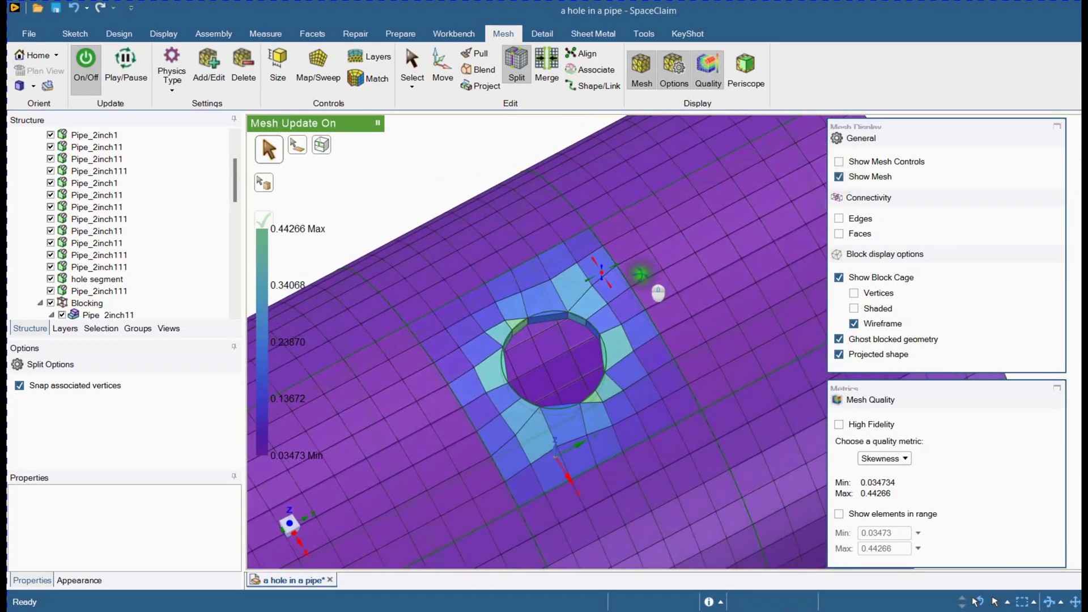
click(839, 176)
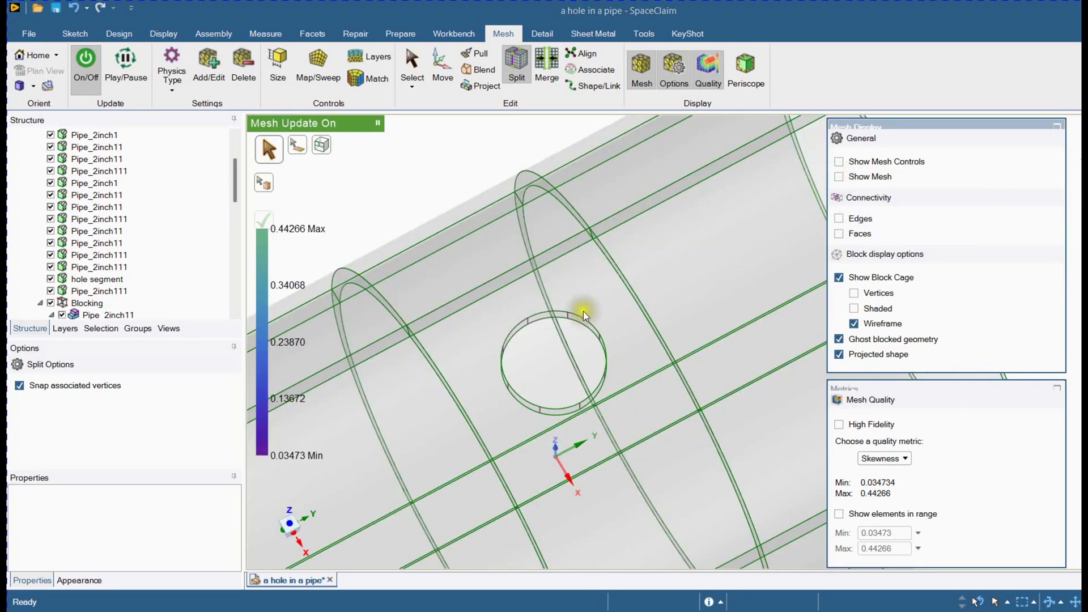
click(456, 322)
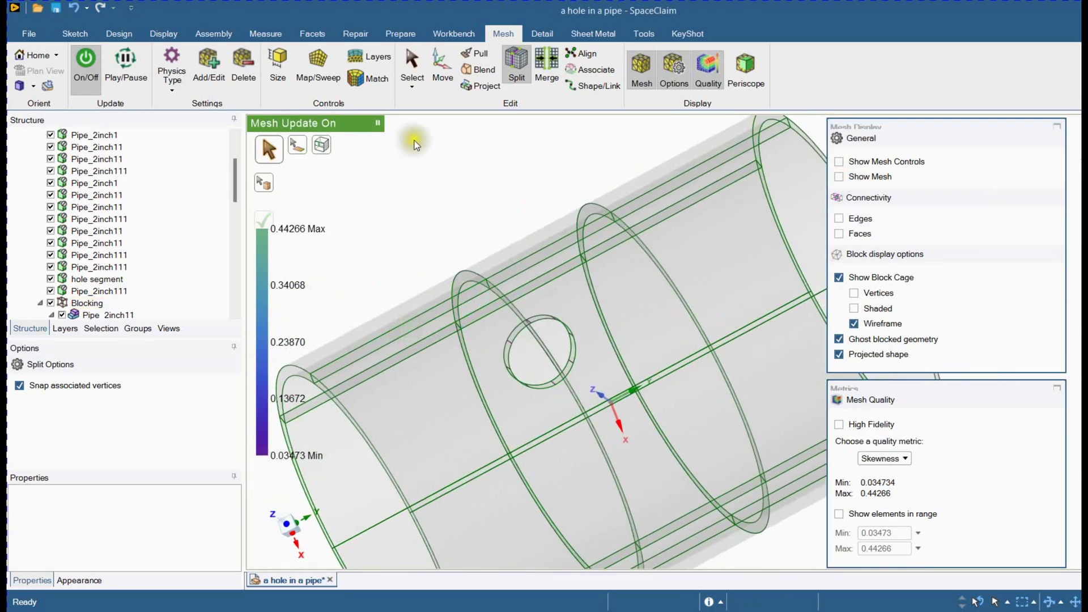
Create a boundary layer on the eight block faces around the hole, using Total Thickness growth with a relative offset of 1.
click(368, 57)
scroll(449, 226, up, 5)
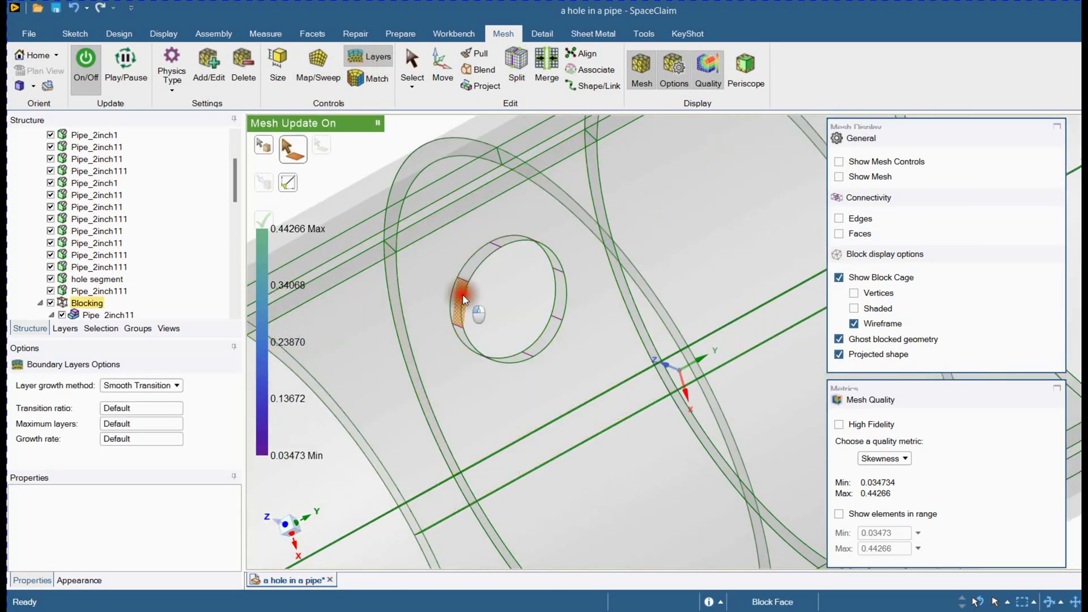
click(460, 304)
ctrl+click(501, 250)
ctrl+click(509, 247)
middle_drag(513, 246, 507, 413)
ctrl+click(568, 317)
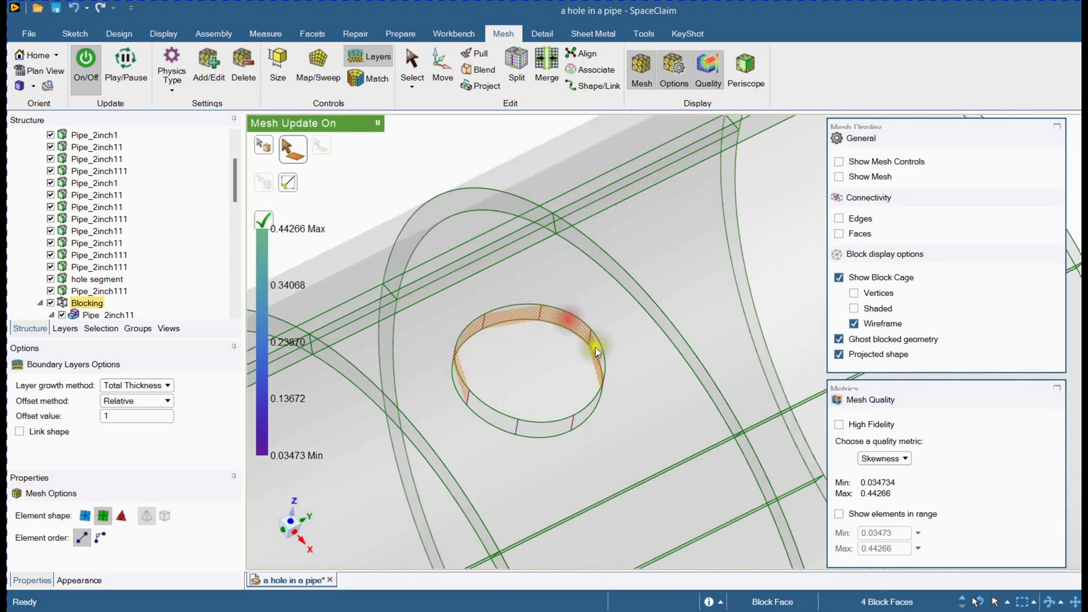
ctrl+click(593, 348)
middle_drag(593, 348, 587, 415)
ctrl+click(551, 445)
ctrl+click(514, 455)
ctrl+click(514, 455)
middle_drag(514, 455, 506, 380)
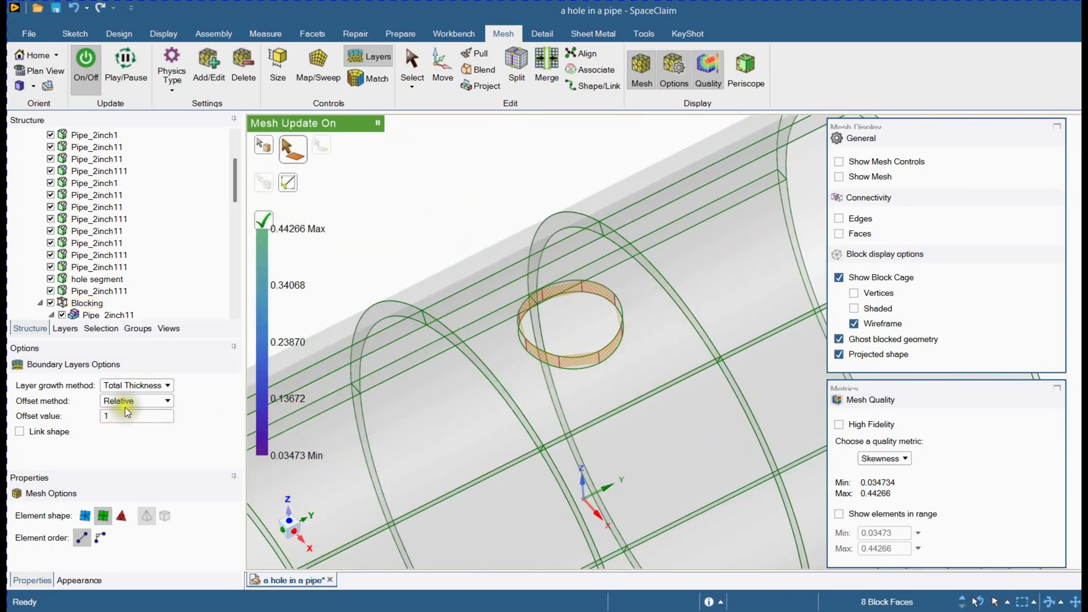
click(263, 220)
Examine the hole segment's swept and mapped blocks by hiding them all, showing individual blocks, and restoring their visibility.
mouse_move(457, 225)
middle_down()
mouse_move(454, 275)
mouse_move(457, 253)
mouse_move(472, 253)
mouse_move(440, 253)
mouse_move(462, 243)
middle_up()
scroll(230, 266, down, 10)
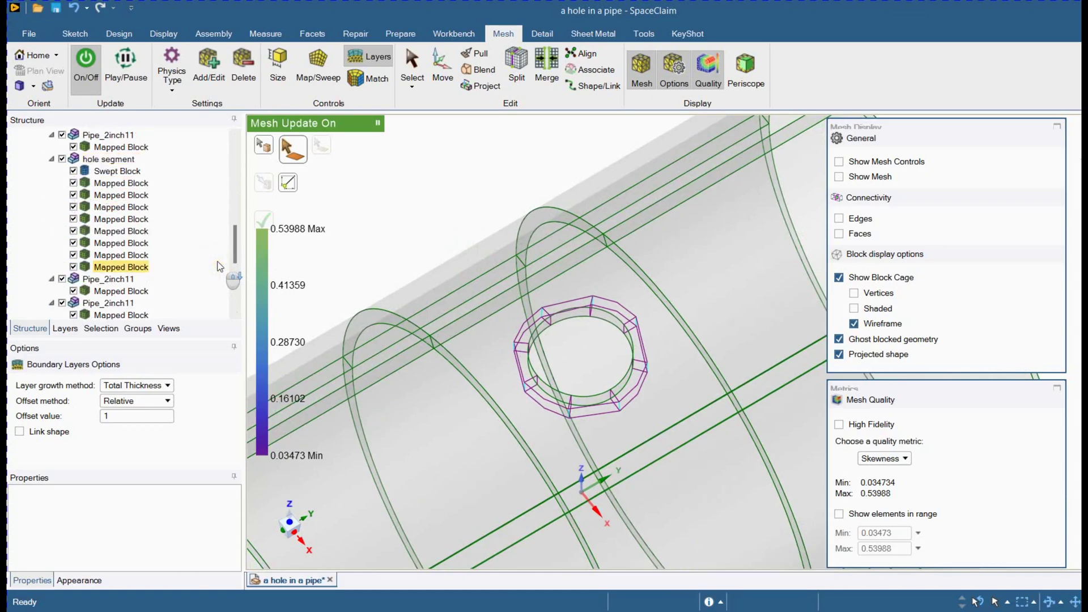
scroll(220, 266, up, 1)
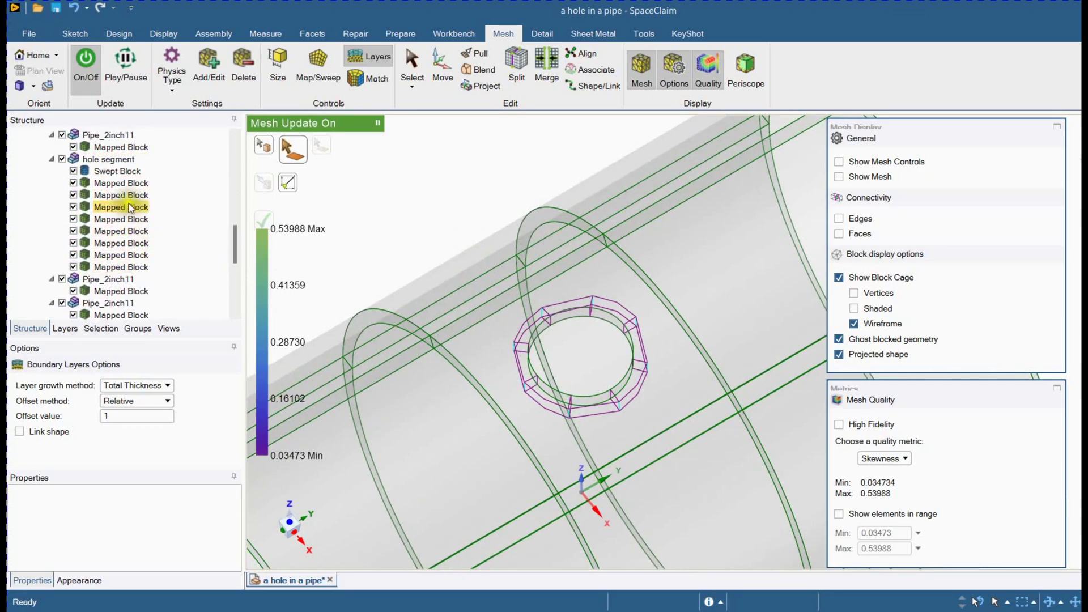
click(64, 169)
click(62, 159)
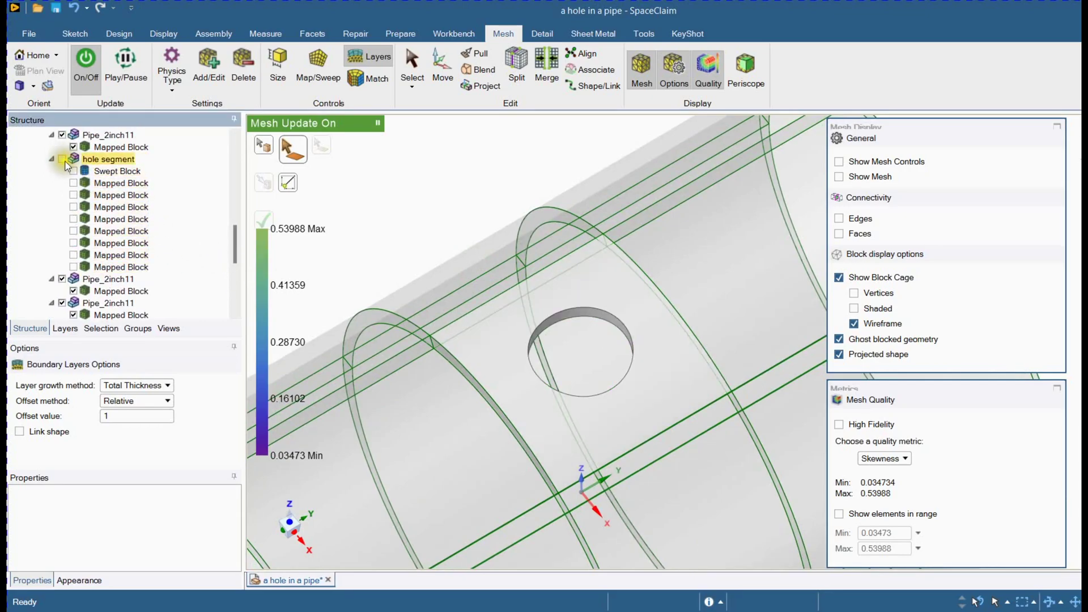
click(74, 171)
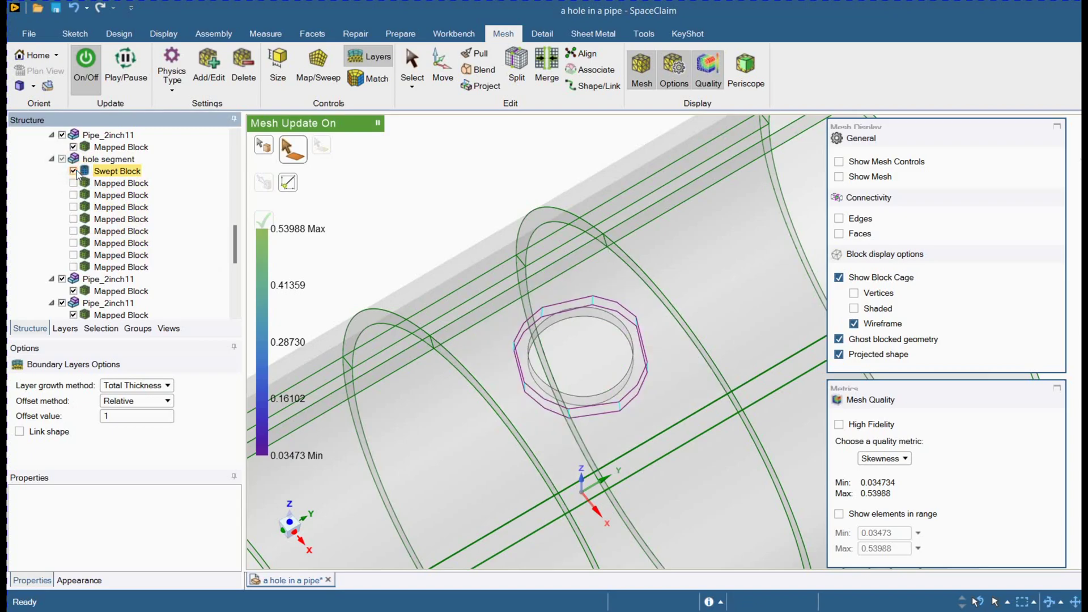
click(73, 171)
click(73, 183)
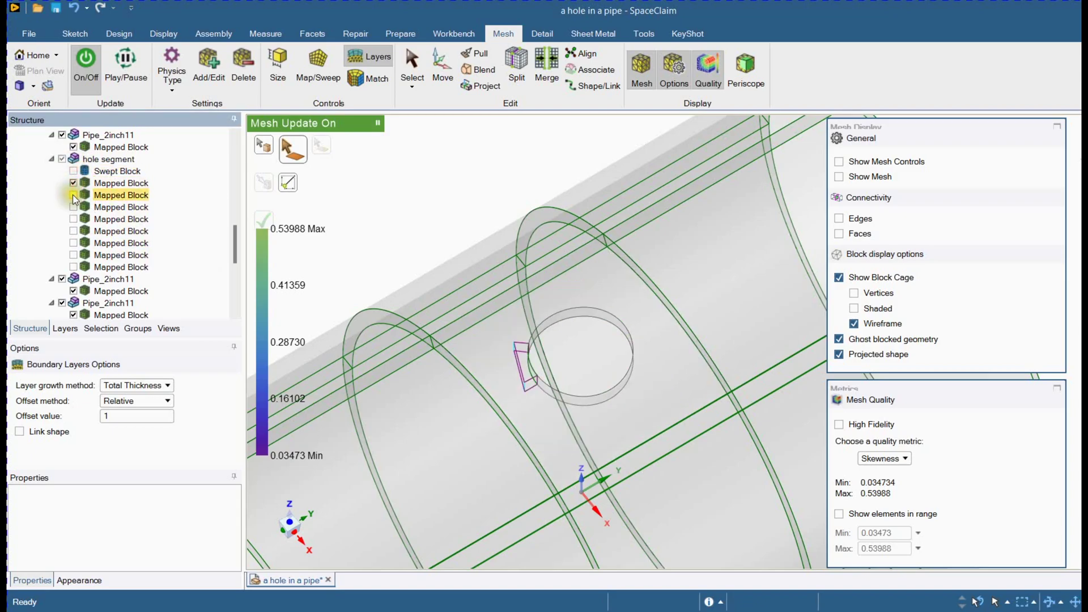
click(73, 195)
click(73, 219)
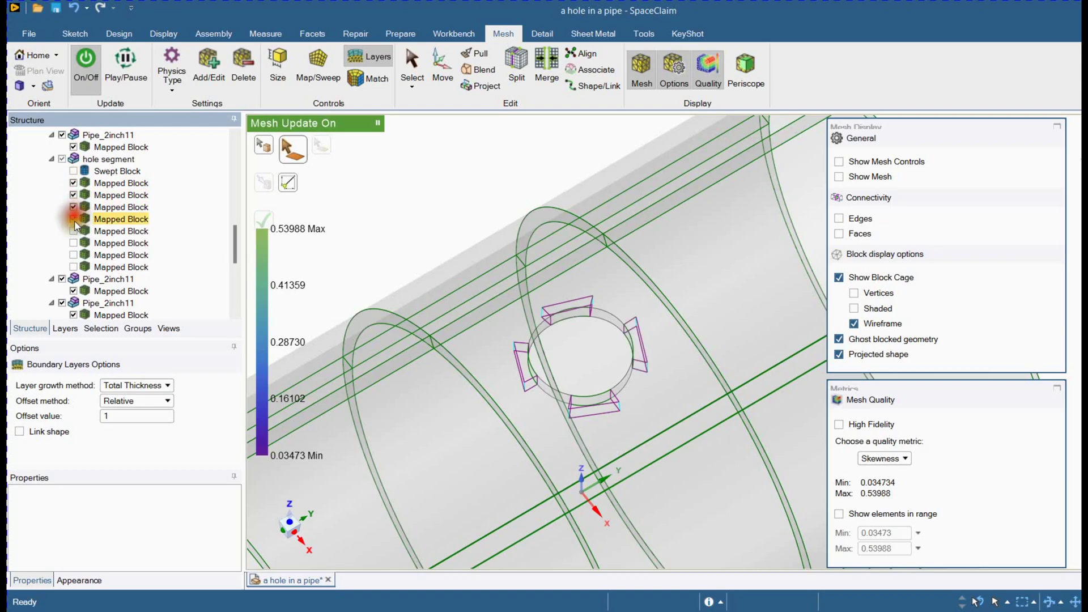
click(73, 232)
click(62, 159)
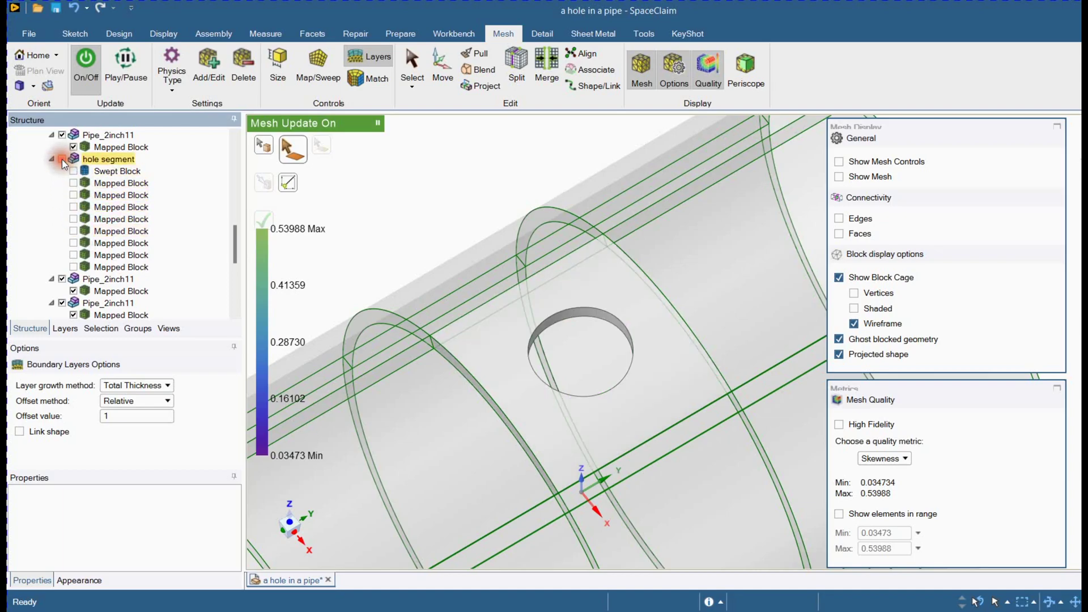
click(63, 159)
Show the mesh and inspect the boundary layer elements around the hole.
middle_drag(485, 243, 514, 317)
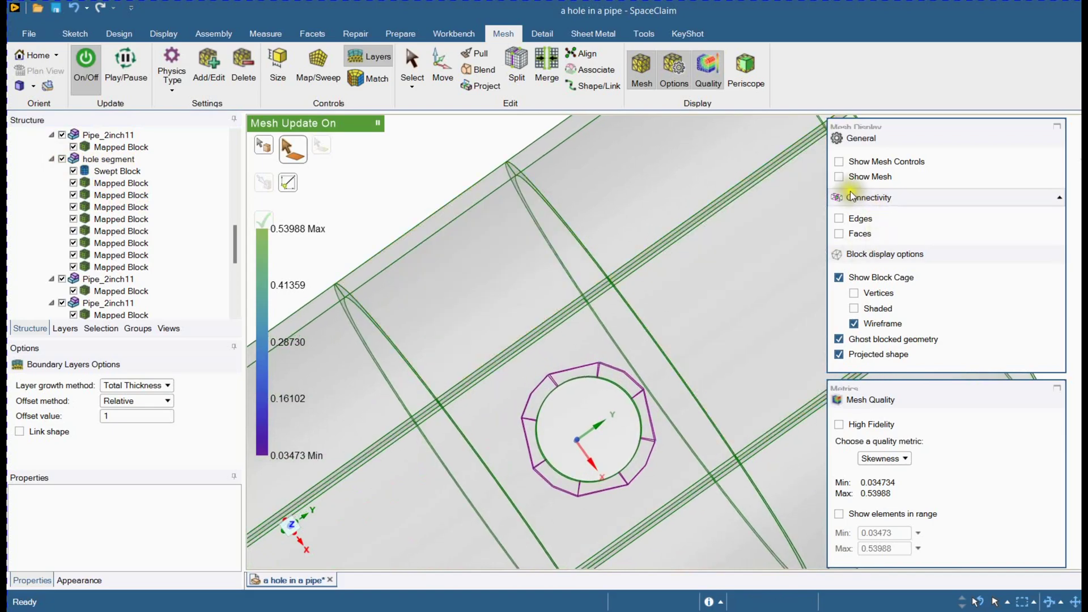
click(840, 176)
mouse_move(748, 283)
middle_down()
mouse_move(731, 287)
mouse_move(743, 285)
mouse_move(724, 247)
mouse_move(737, 233)
middle_up()
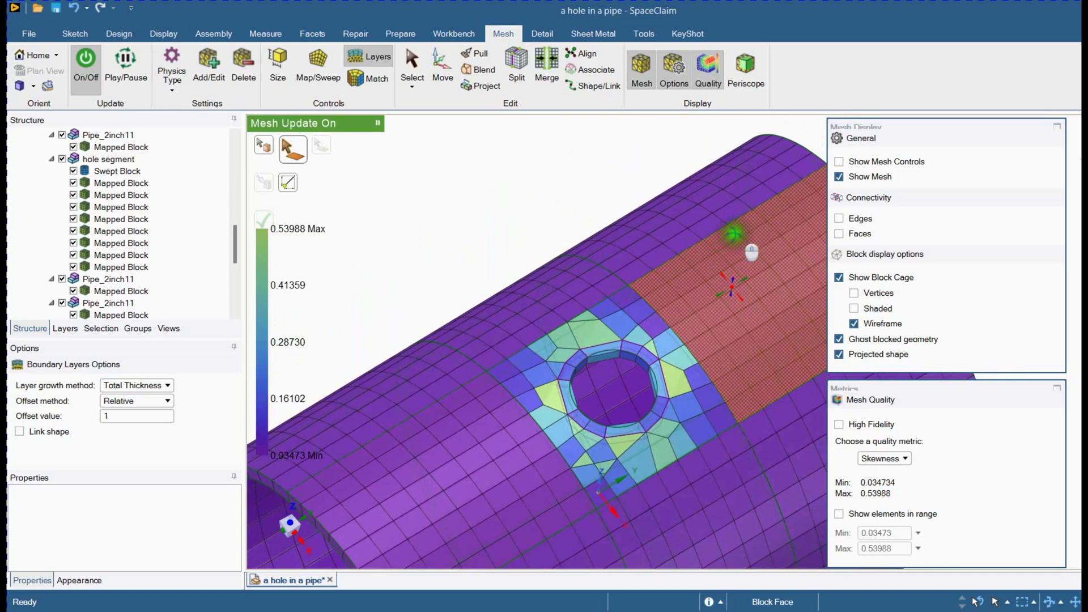
shift+middle_drag(496, 235, 453, 202)
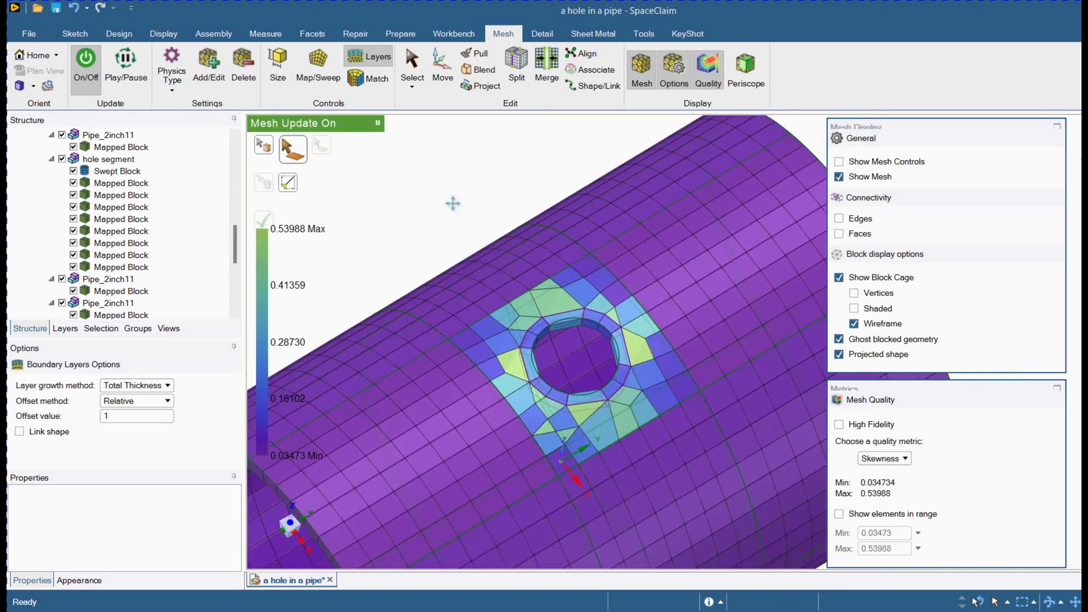
Set the number of divisions to 8 on one 20 mm edge of the hole segment with the Size tool.
click(269, 55)
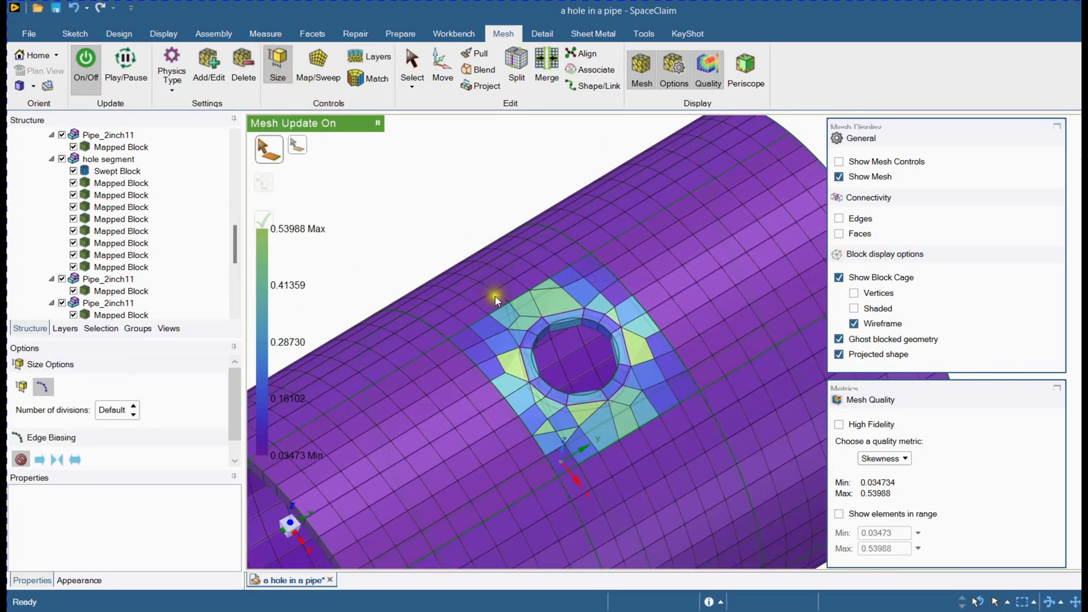
click(488, 314)
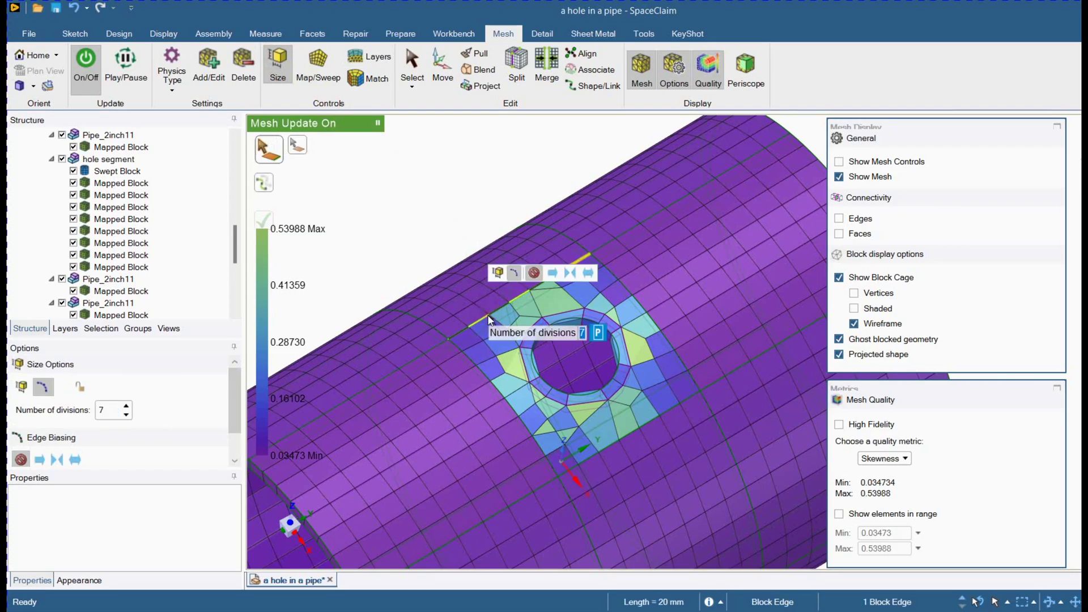
text(8)
key(Return)
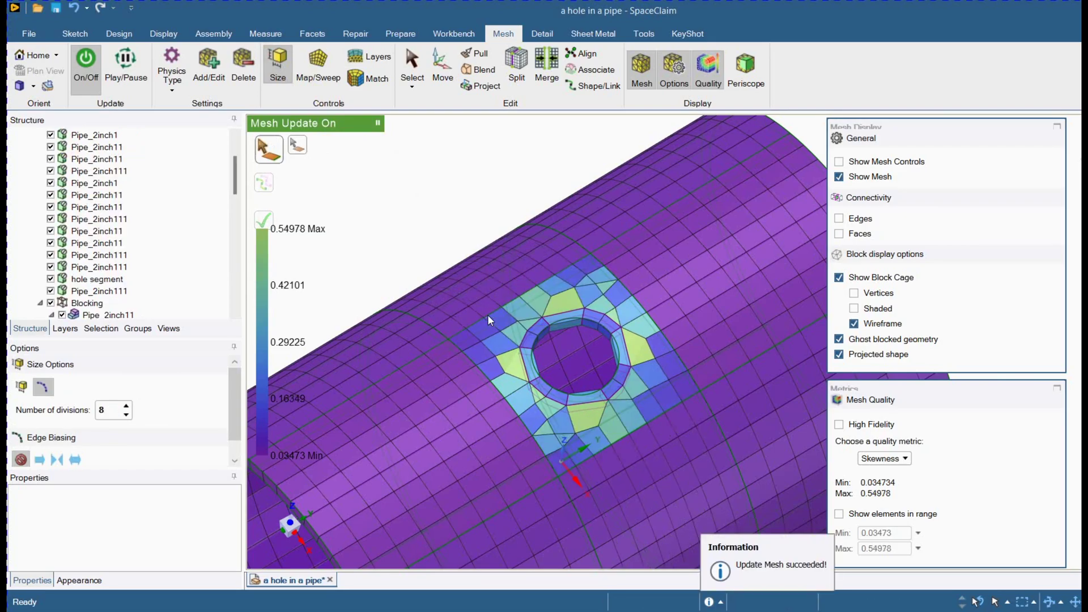
Check the number of divisions on the other three outer edges of the hole segment.
click(498, 388)
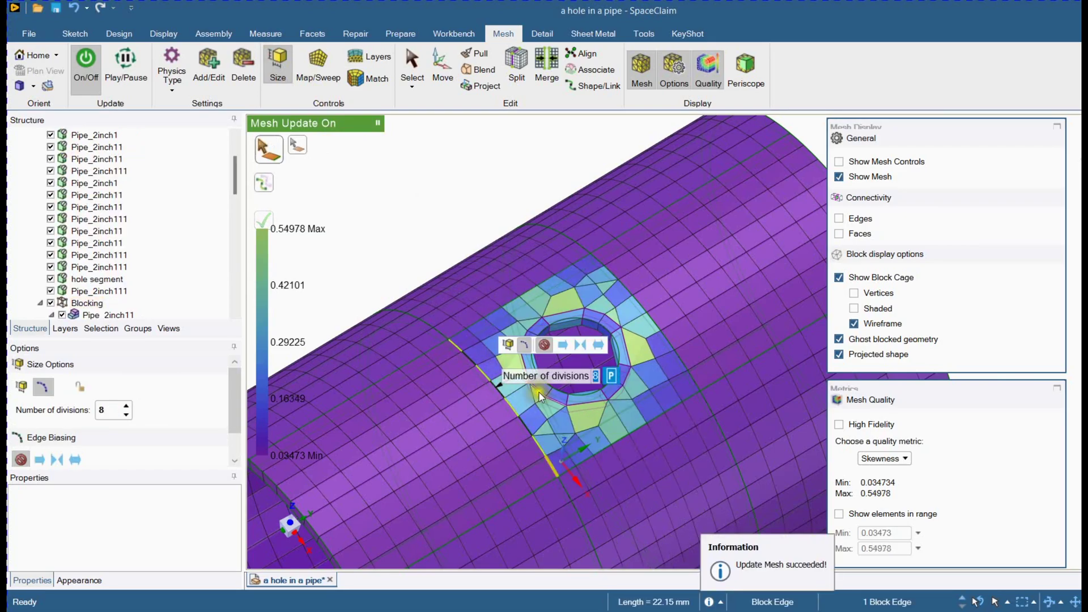
click(599, 452)
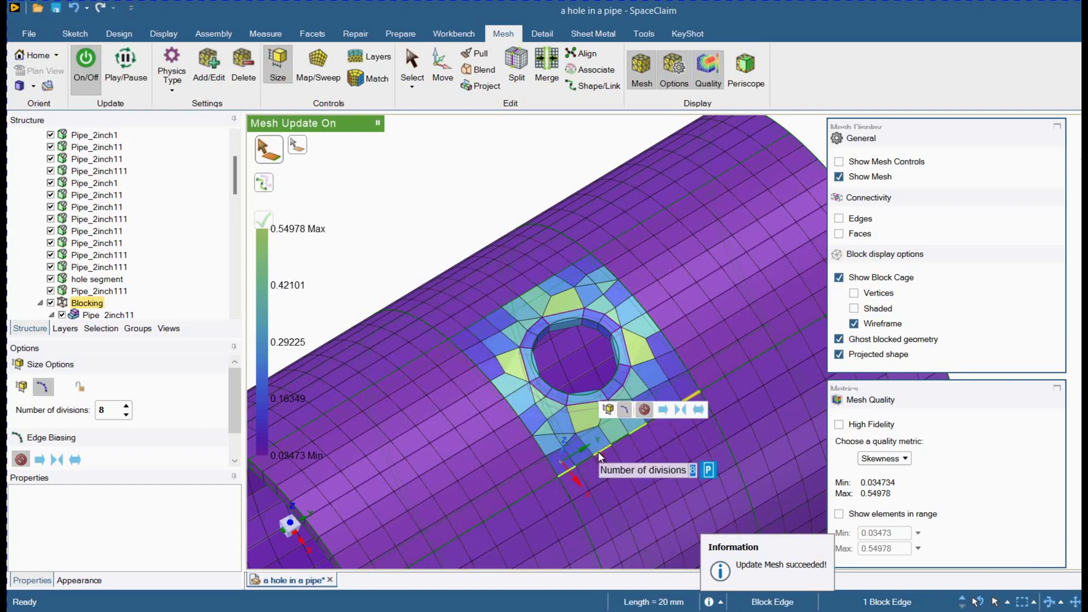
click(672, 347)
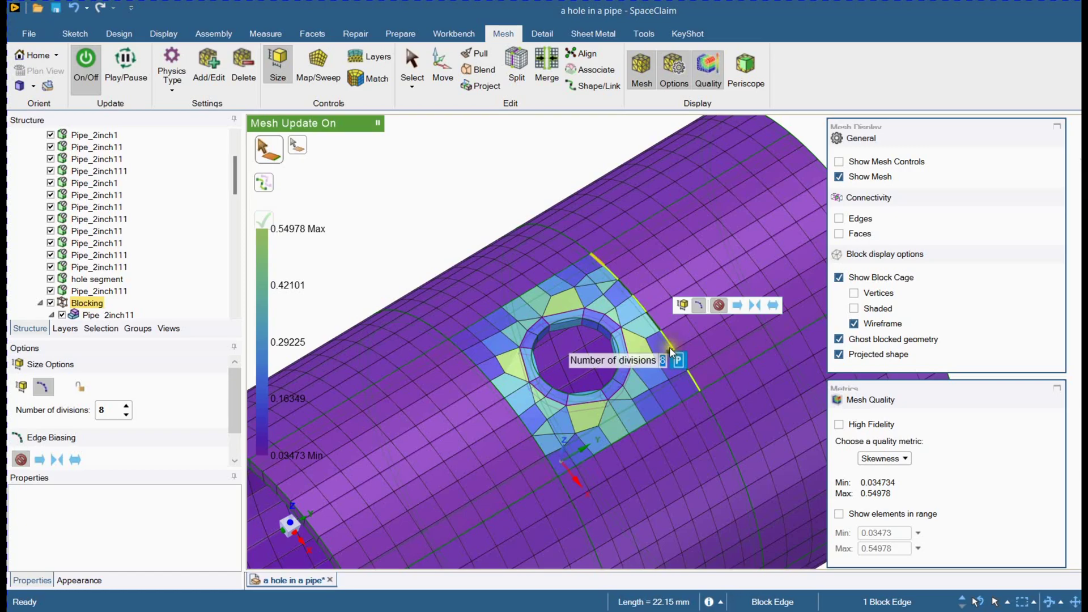
middle_drag(569, 311, 562, 334)
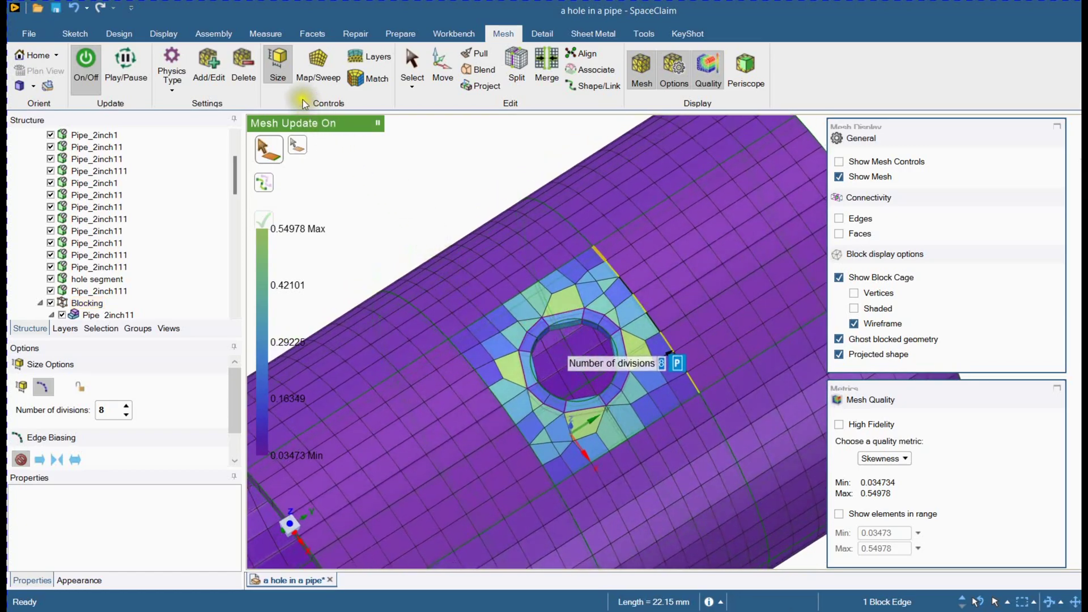
Apply a Map/Sweep face control to the block face surrounding the hole and inspect the updated mesh.
click(318, 71)
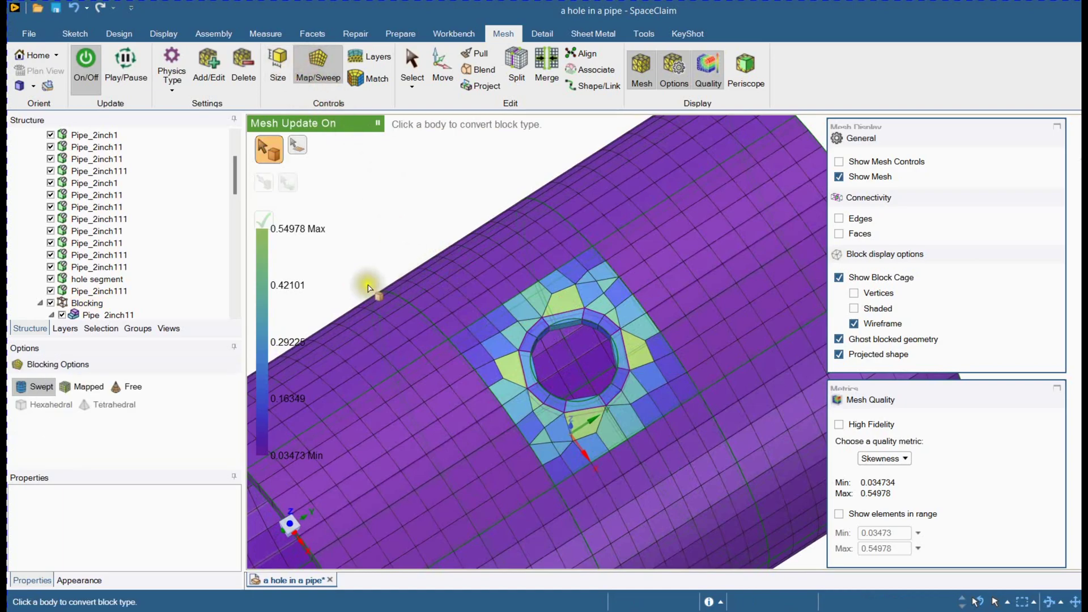
click(297, 145)
click(522, 334)
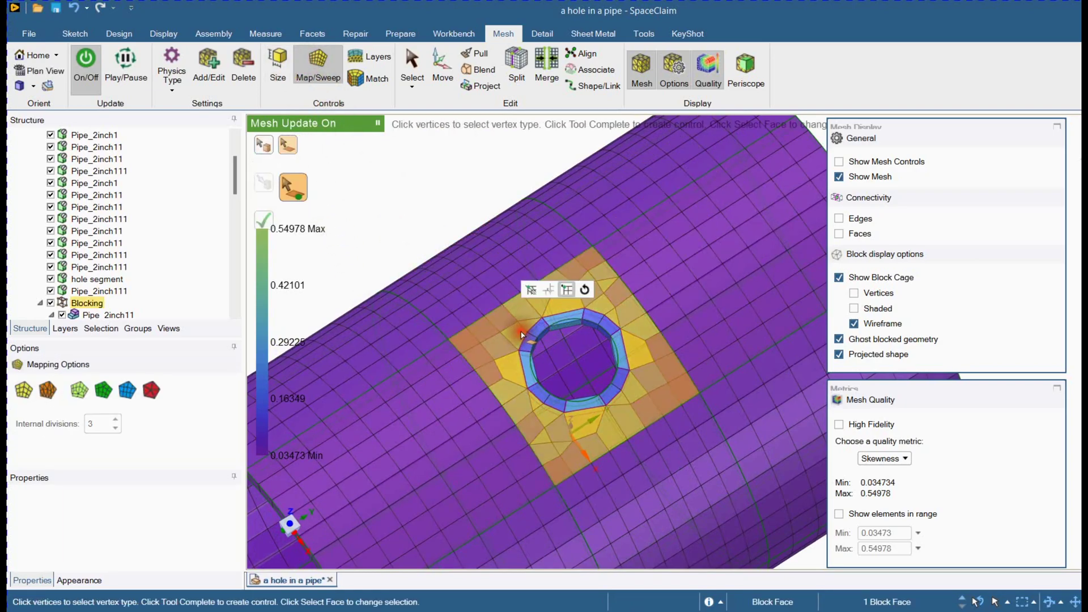
click(262, 219)
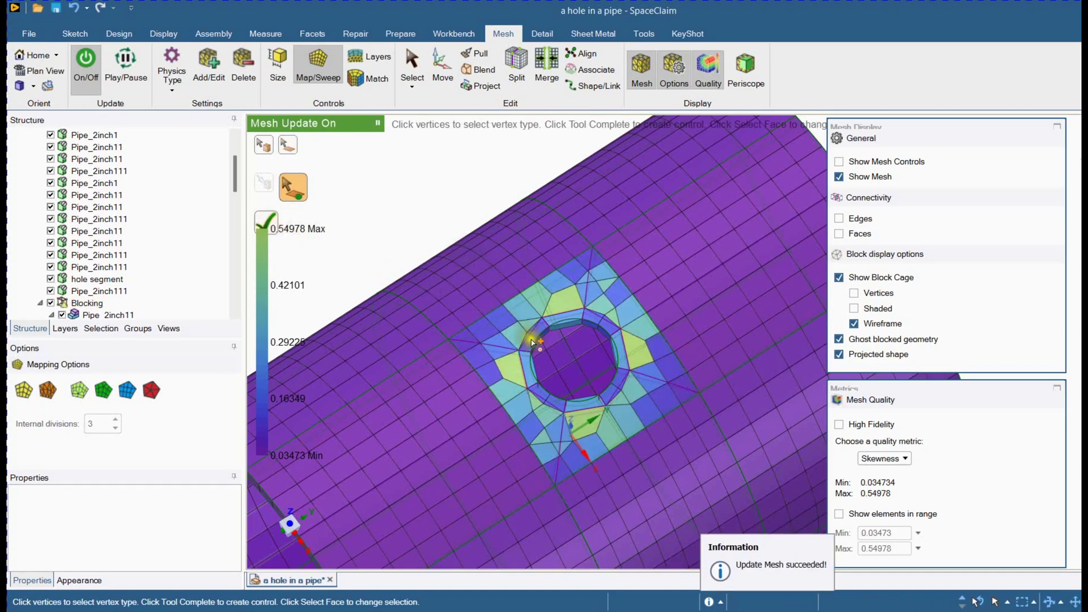
scroll(536, 358, down, 2)
click(422, 238)
mouse_move(422, 237)
middle_down()
mouse_move(408, 231)
mouse_move(441, 234)
middle_up()
scroll(560, 369, up, 3)
middle_drag(560, 370, 557, 429)
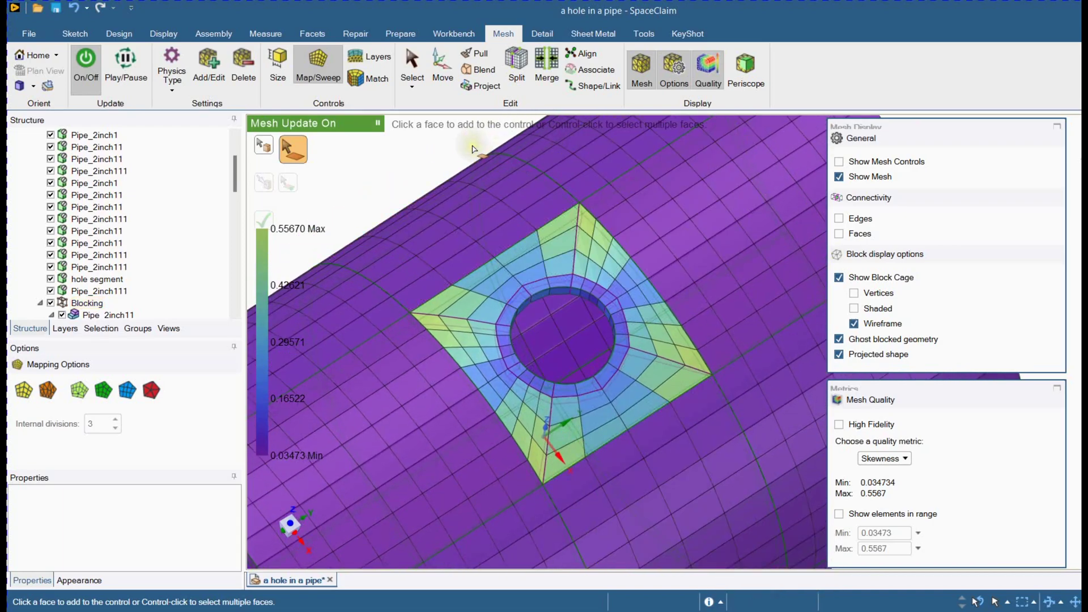
Increase the 20 mm outer edge of the newly mapped hole segment to 8 divisions.
click(278, 69)
click(475, 271)
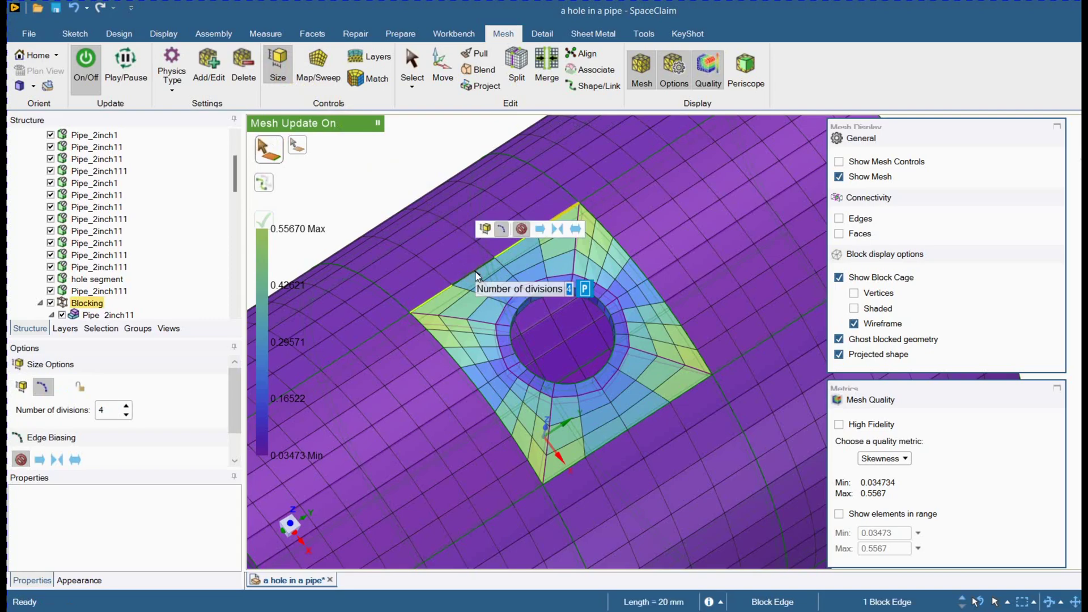
text(8)
key(Return)
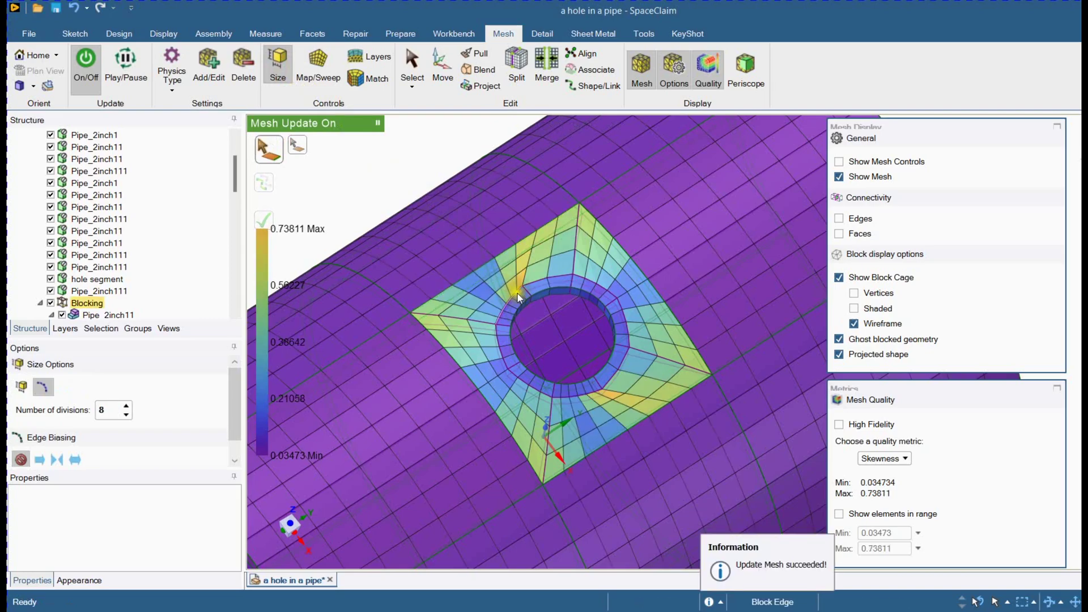
Set the 3.94 mm block edge on the hole's rim to 4 divisions.
scroll(527, 292, up, 3)
click(561, 286)
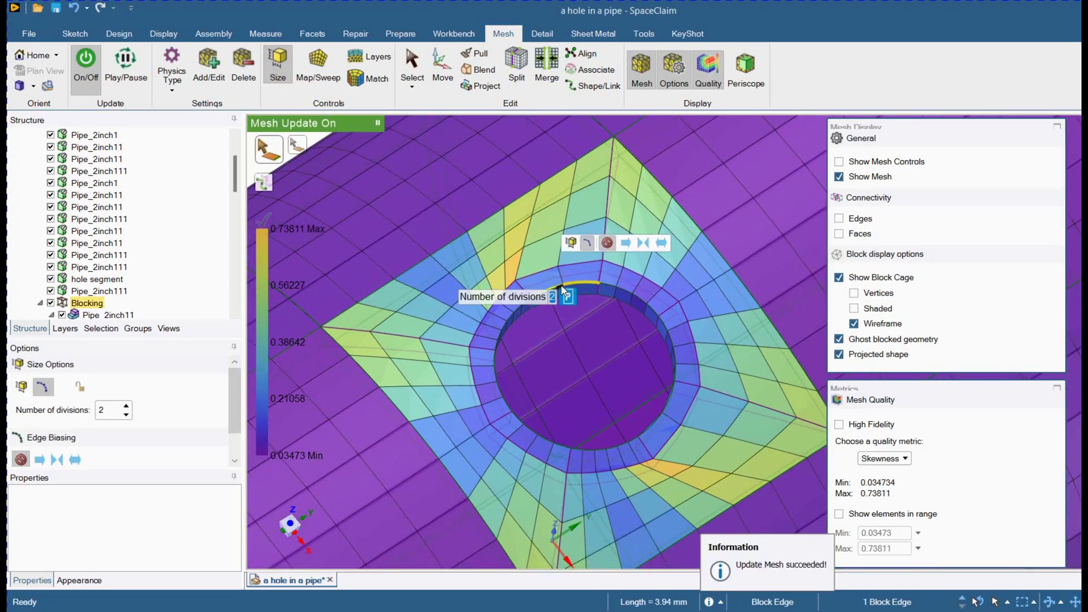
text(4)
key(Return)
scroll(613, 380, down, 3)
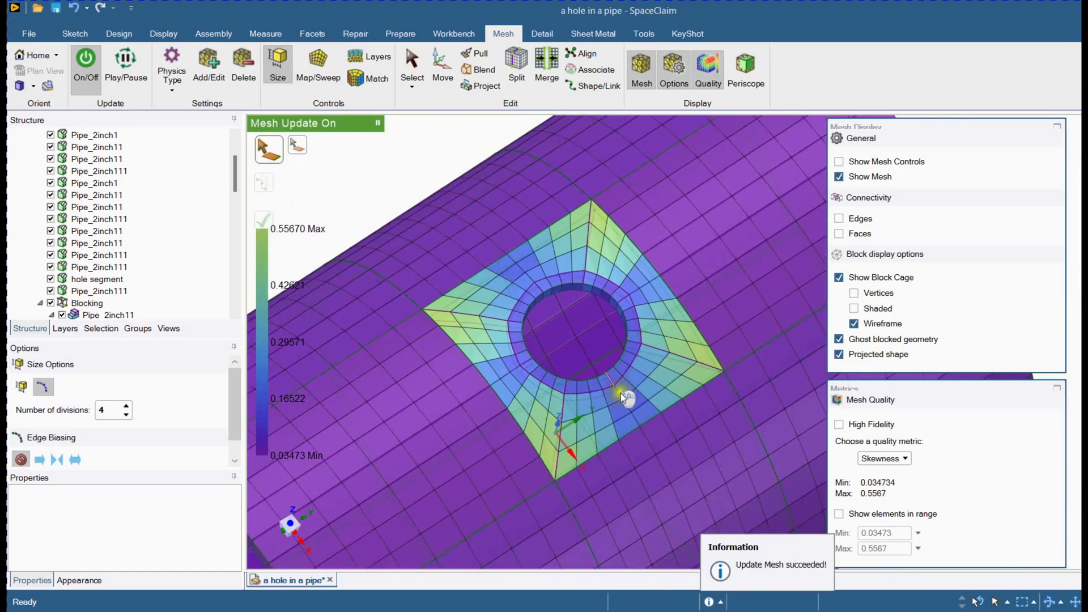
Set the 1.59 mm wall-thickness block edge at the pipe's open end to 2 divisions.
mouse_move(642, 413)
middle_down()
mouse_move(565, 424)
mouse_move(634, 419)
mouse_move(646, 468)
mouse_move(656, 392)
mouse_move(639, 373)
mouse_move(651, 421)
mouse_move(651, 374)
mouse_move(715, 377)
mouse_move(716, 357)
mouse_move(721, 381)
middle_up()
scroll(647, 375, down, 2)
scroll(650, 368, down, 3)
scroll(505, 338, down, 8)
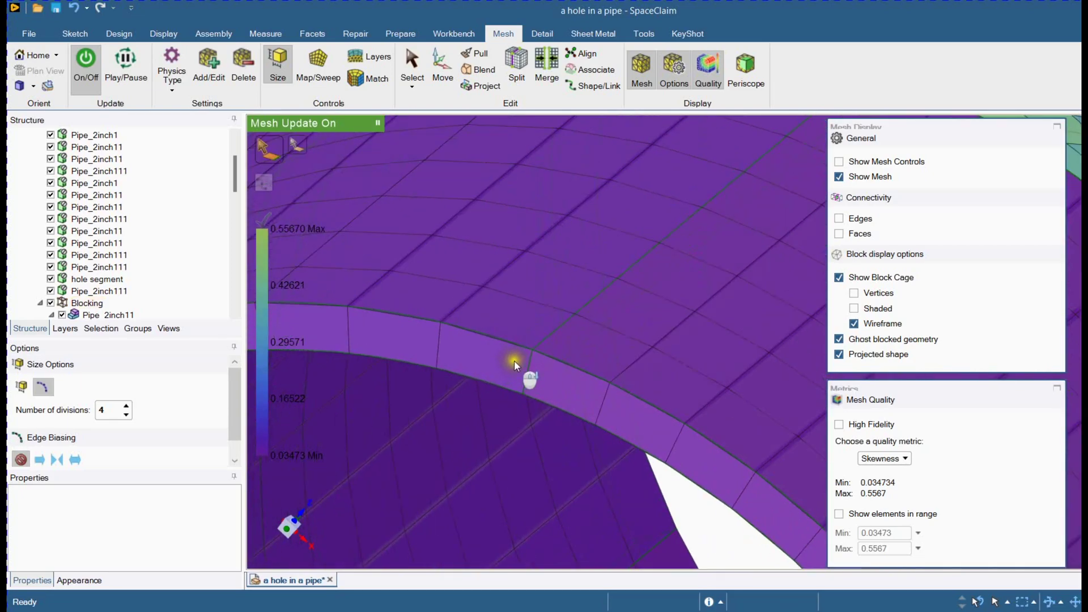
click(531, 374)
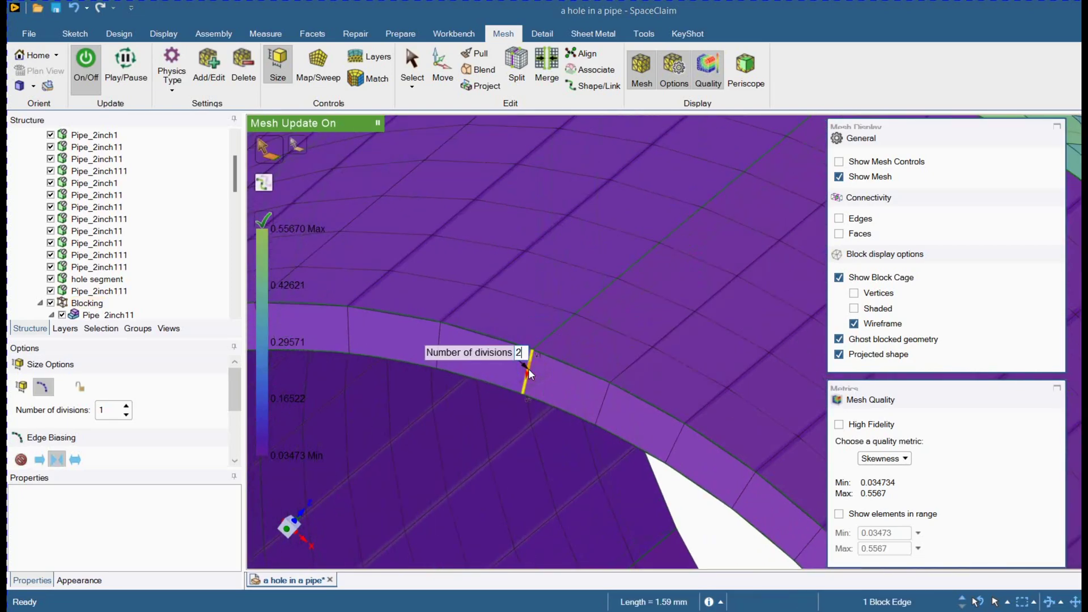
key(Return)
scroll(561, 301, down, 10)
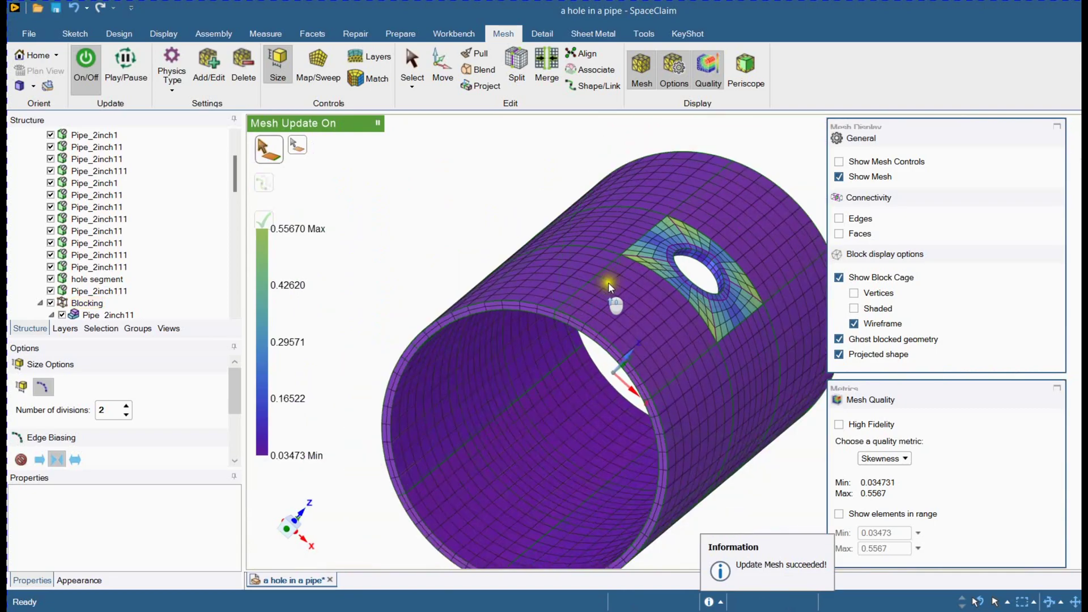
Switch the mesh quality metric from Skewness to Aspect Ratio and inspect its distribution over the pipe.
mouse_move(498, 219)
middle_down()
mouse_move(389, 209)
mouse_move(522, 214)
mouse_move(427, 206)
mouse_move(440, 206)
middle_up()
click(892, 461)
click(885, 497)
scroll(599, 465, up, 3)
middle_drag(598, 464, 643, 535)
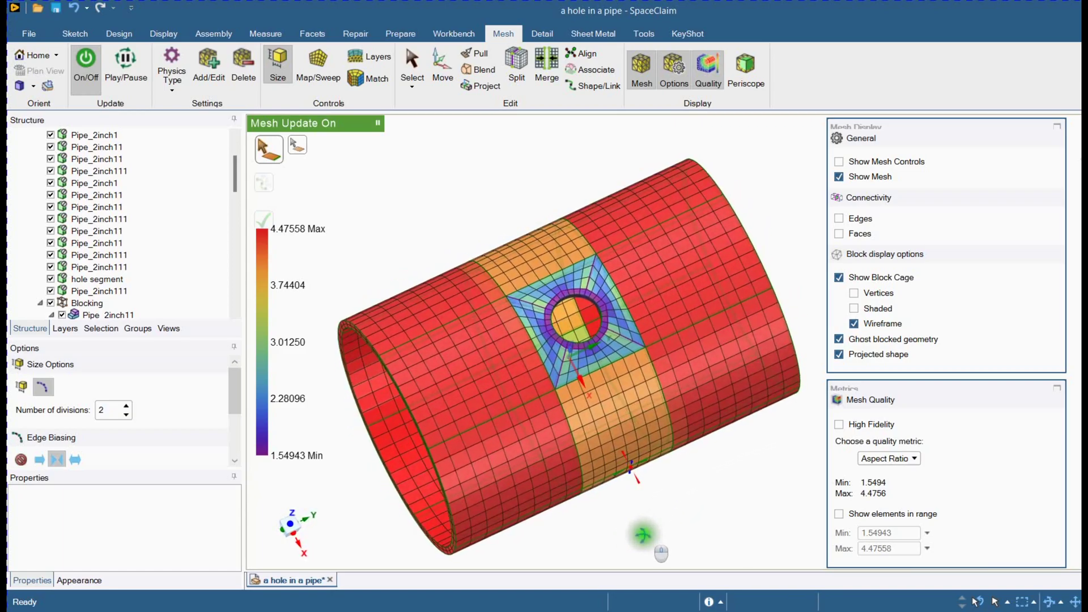
Show the Element Quality metric and examine the mesh on the pipe and around the hole.
click(887, 457)
click(898, 510)
middle_drag(670, 478, 707, 454)
scroll(619, 295, down, 5)
middle_drag(619, 298, 599, 305)
scroll(598, 305, up, 1)
scroll(599, 305, down, 3)
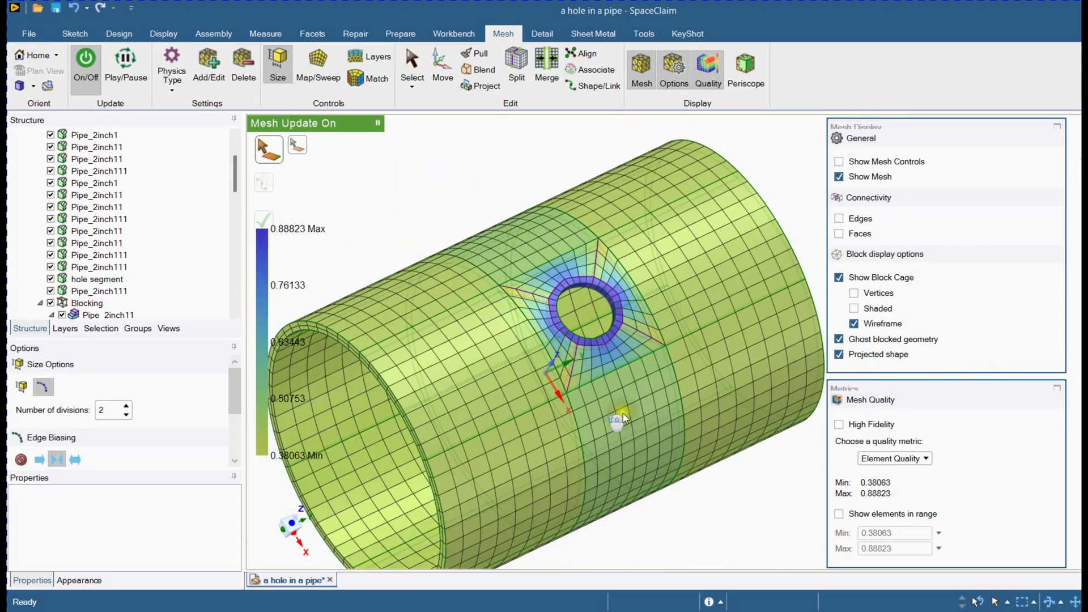
Display the mesh by Orthogonal Quality and review the hole segment and surrounding pipe.
click(868, 460)
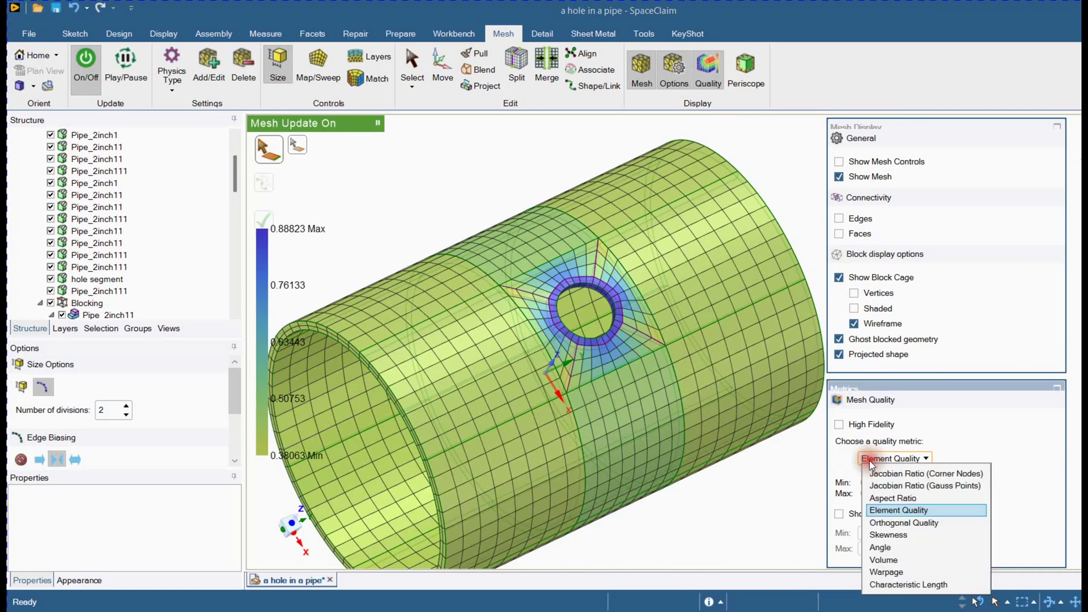
click(881, 523)
scroll(401, 442, down, 3)
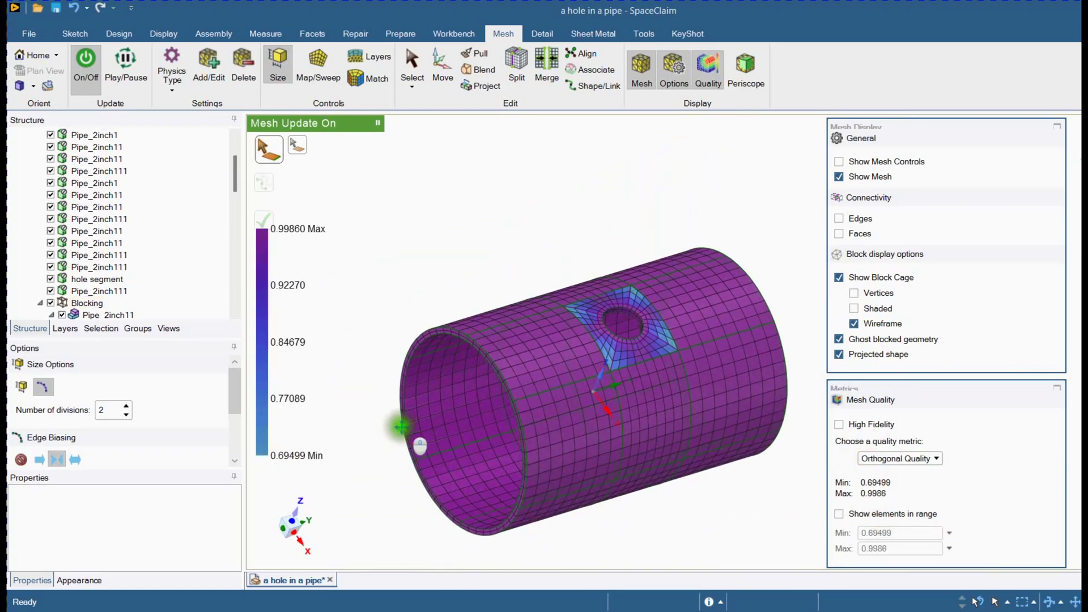
middle_drag(311, 243, 379, 340)
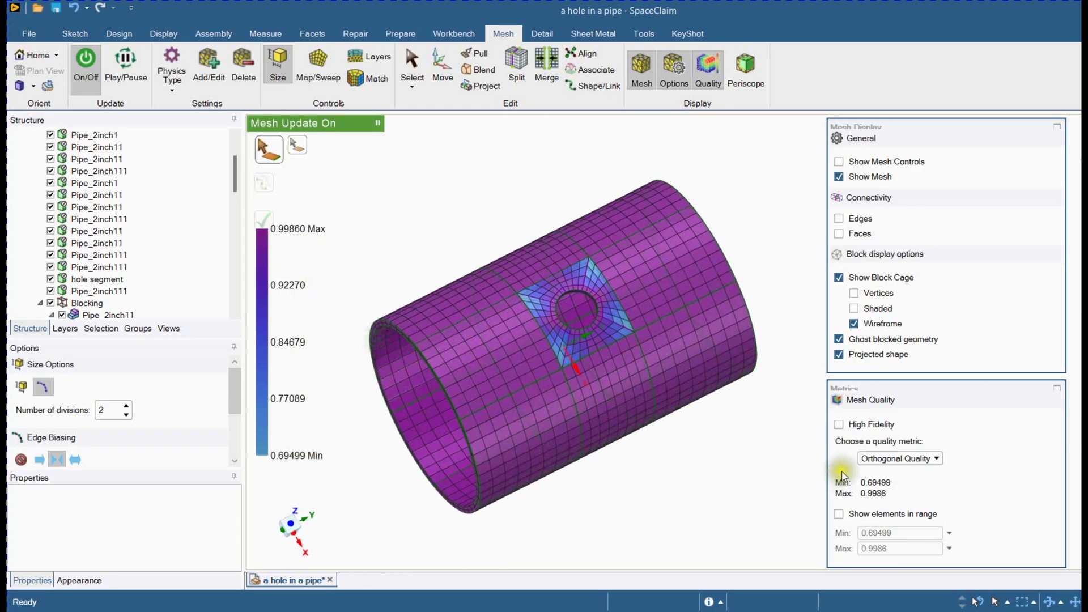
Color the mesh by the Warpage metric and inspect the pipe from different angles.
click(884, 460)
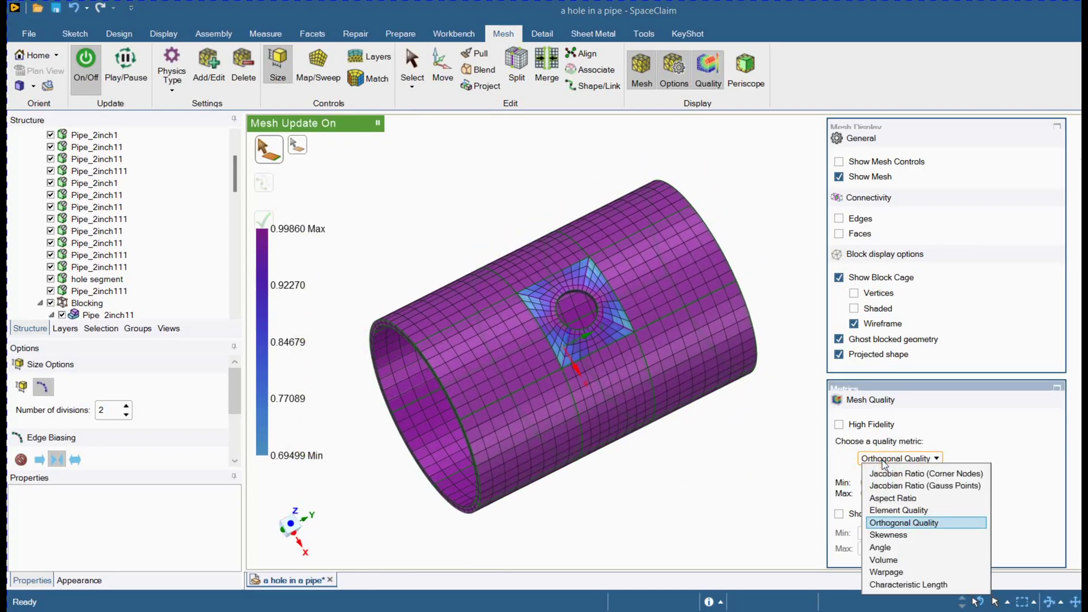
click(884, 572)
middle_drag(625, 489, 665, 468)
middle_drag(447, 324, 396, 337)
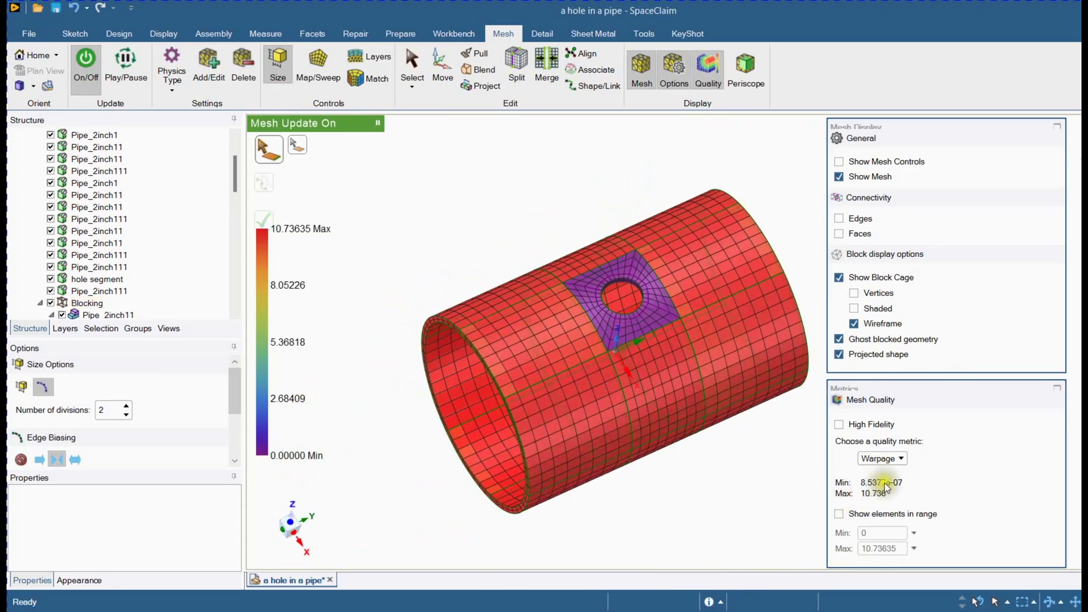
Change the quality metric to Volume and compare element volumes across the pipe's blocks.
click(898, 460)
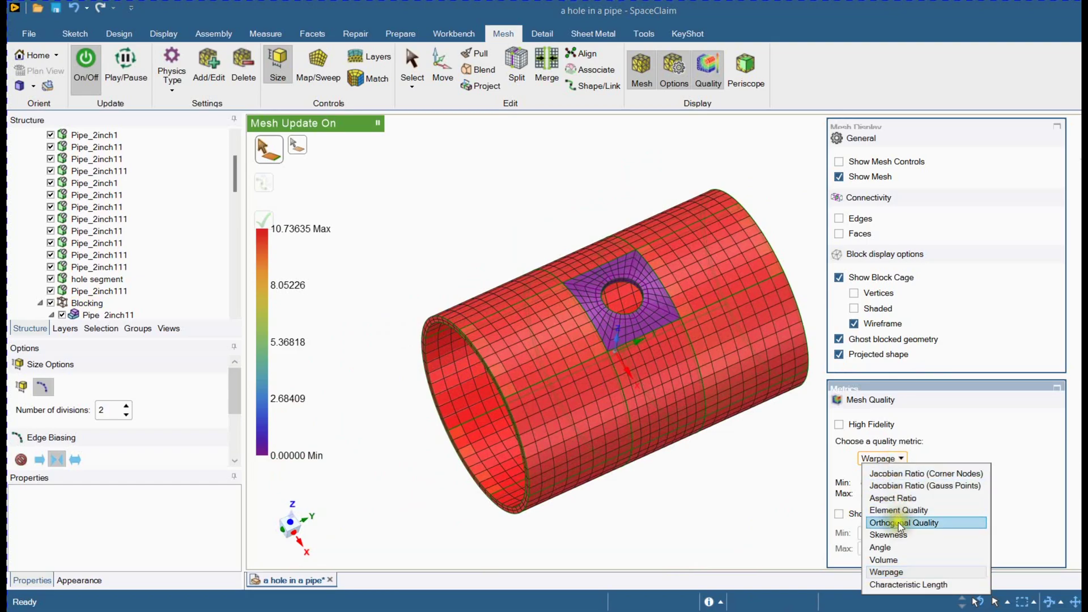
click(898, 558)
mouse_move(682, 477)
middle_down()
mouse_move(697, 495)
mouse_move(624, 505)
mouse_move(618, 536)
mouse_move(660, 444)
mouse_move(750, 439)
mouse_move(705, 474)
mouse_move(662, 479)
mouse_move(674, 479)
middle_up()
scroll(686, 468, down, 1)
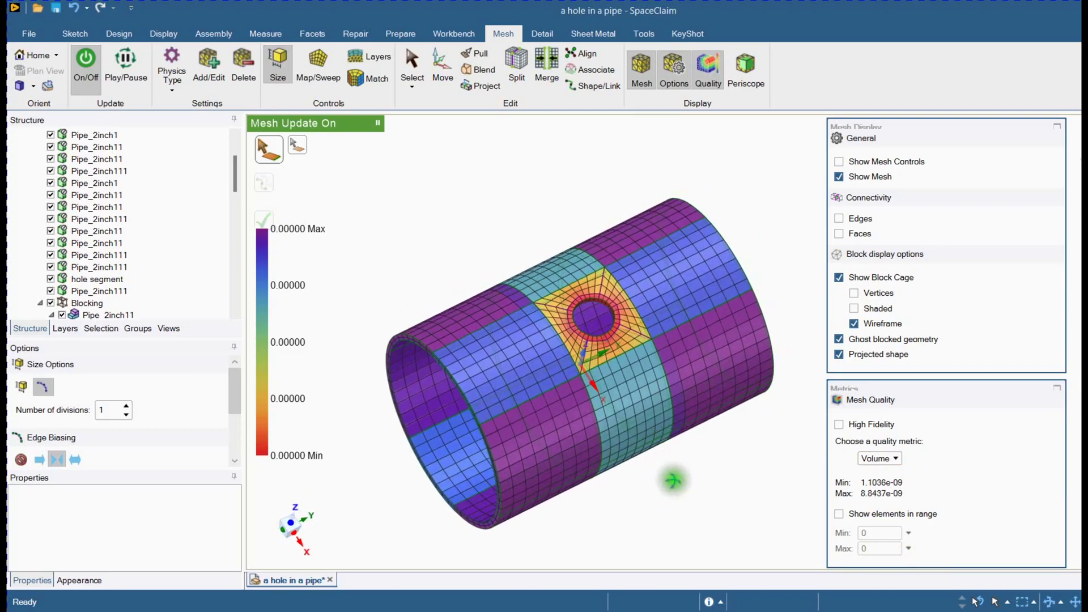
Evaluate the pipe mesh with the Jacobian Ratio (Corner Nodes) quality metric.
click(889, 460)
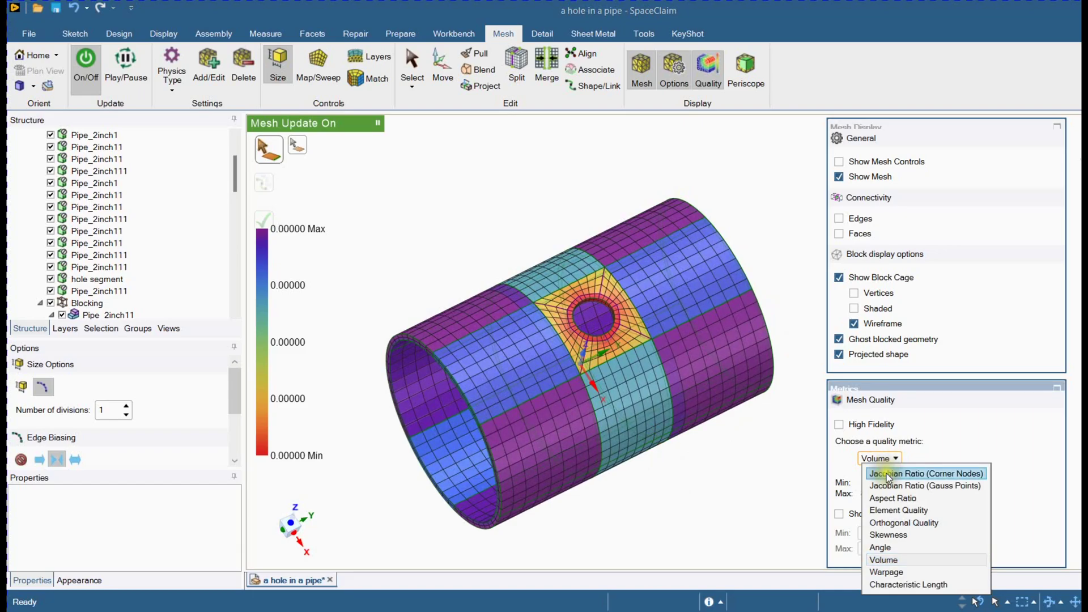
click(889, 476)
middle_drag(699, 468, 645, 465)
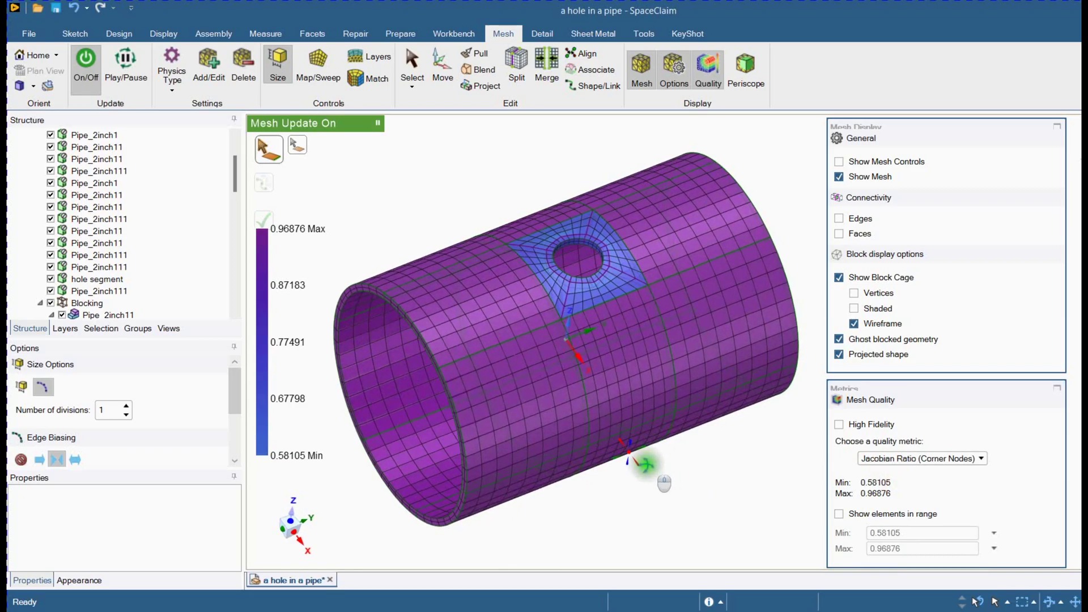
Return the mesh quality display to Aspect Ratio and examine the hole segment and pipe walls.
click(869, 458)
click(886, 499)
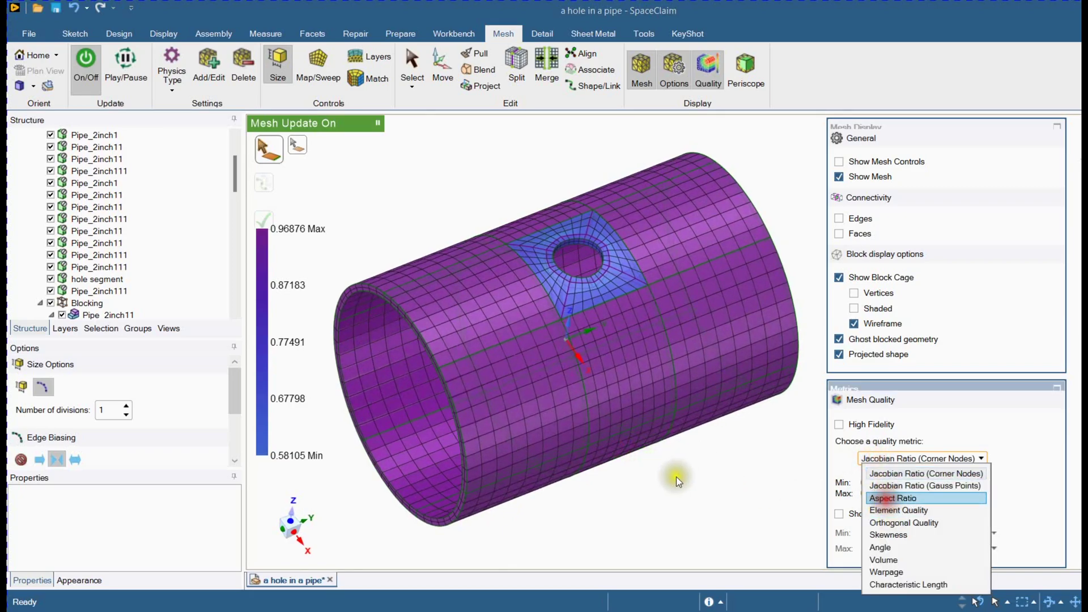
middle_drag(674, 477, 677, 501)
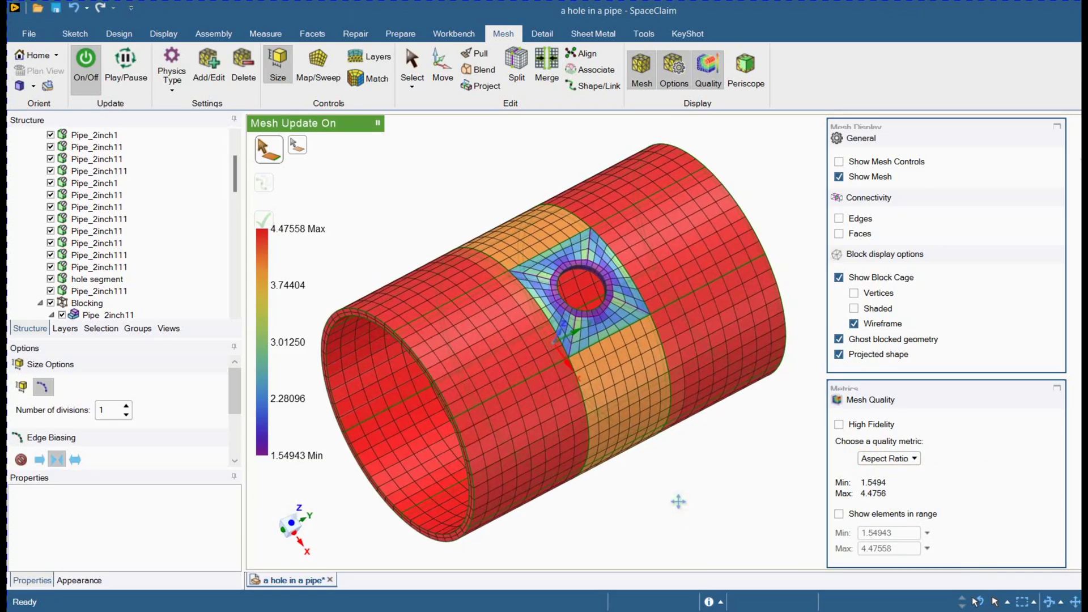
middle_drag(671, 499, 644, 493)
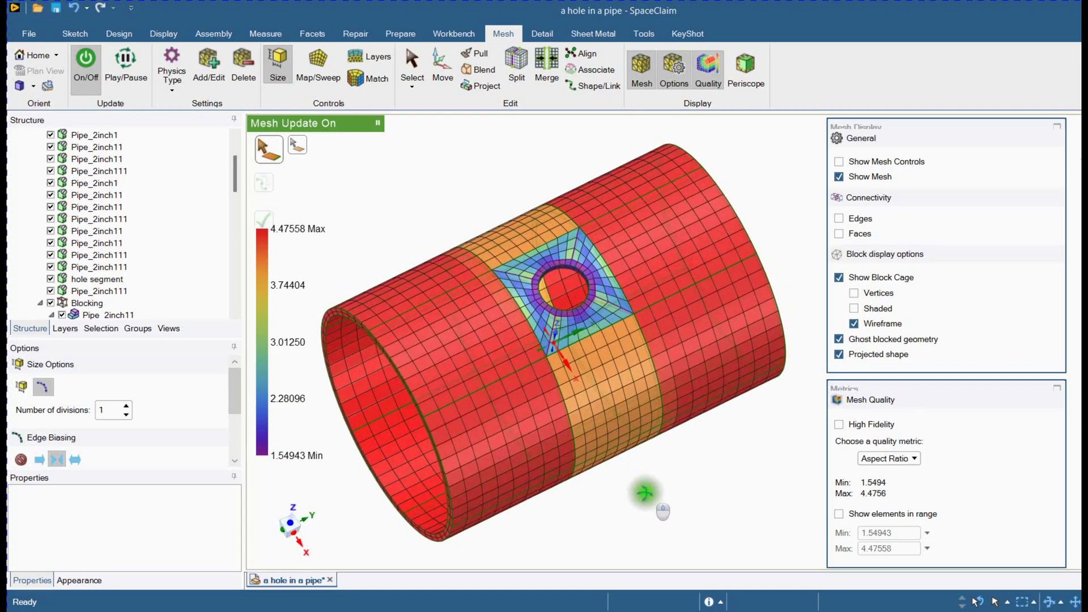